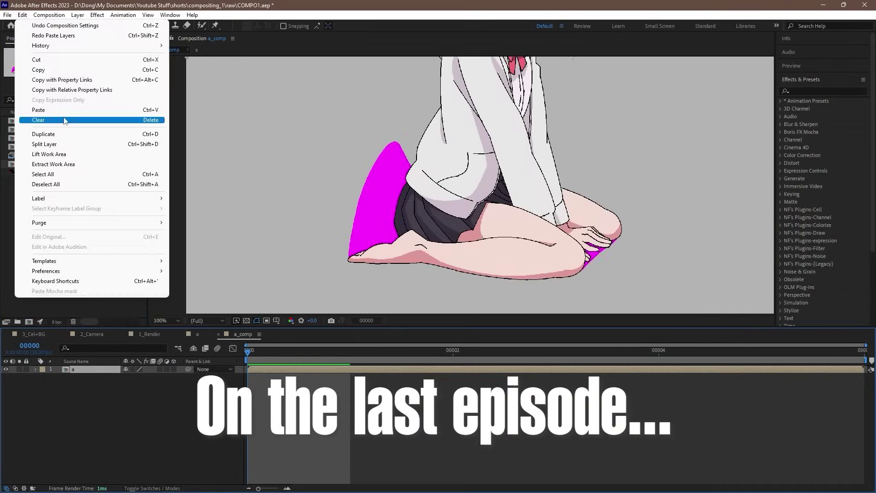
Step: Paste a copy of layer a into a_comp, then hide the upper copy and show the lower one
left_click(64, 110)
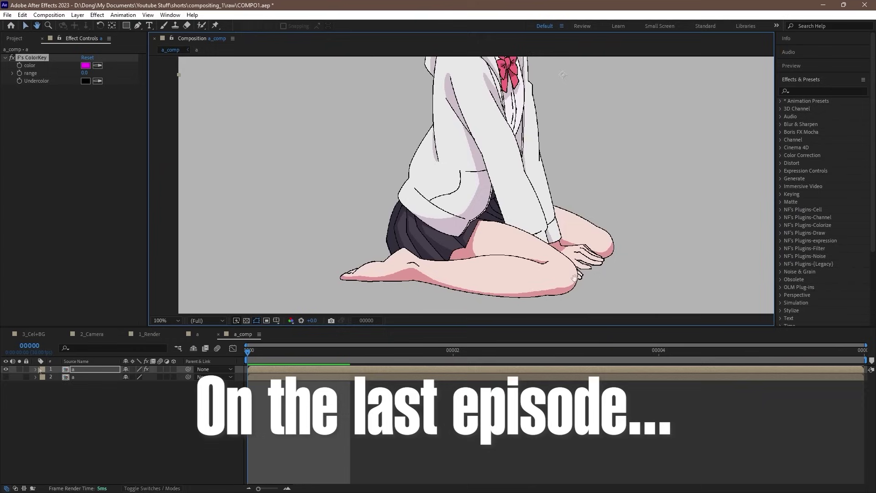
left_click(5, 368)
left_click(6, 377)
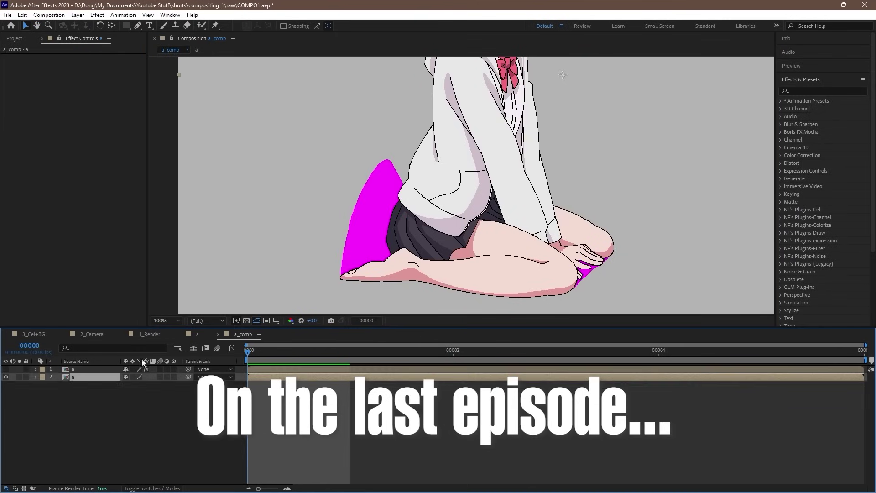
Step: Apply the OLM Color Keep effect to the lower layer a and sample the magenta area as its color
left_click(36, 377)
right_click(74, 196)
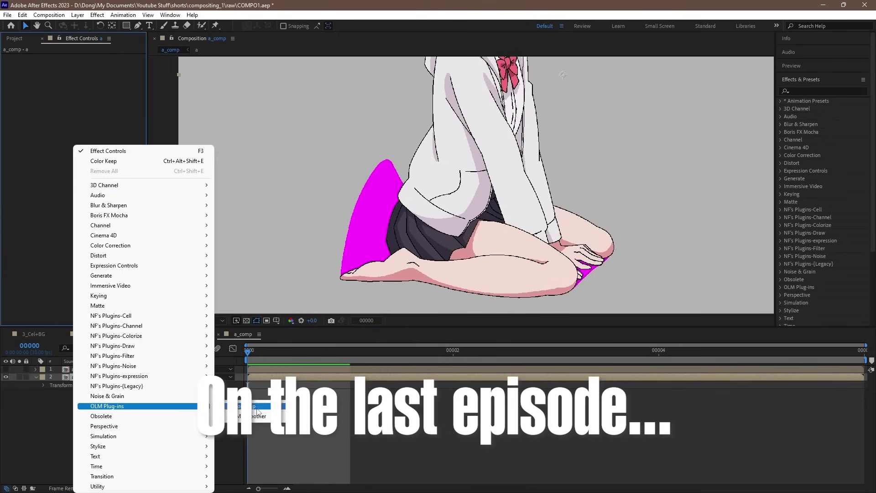
left_click(235, 407)
left_click(98, 73)
left_click(370, 209)
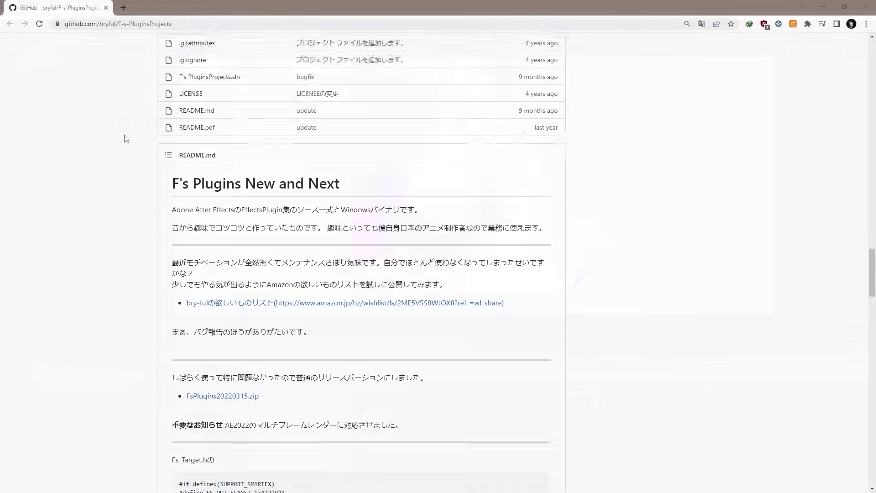
Step: In the browser, locate the FsPlugins20220707.zip download on the F's Plugins GitHub page and OLM Smoother on the OLM Tools page
scroll(89, 185, "down", 3)
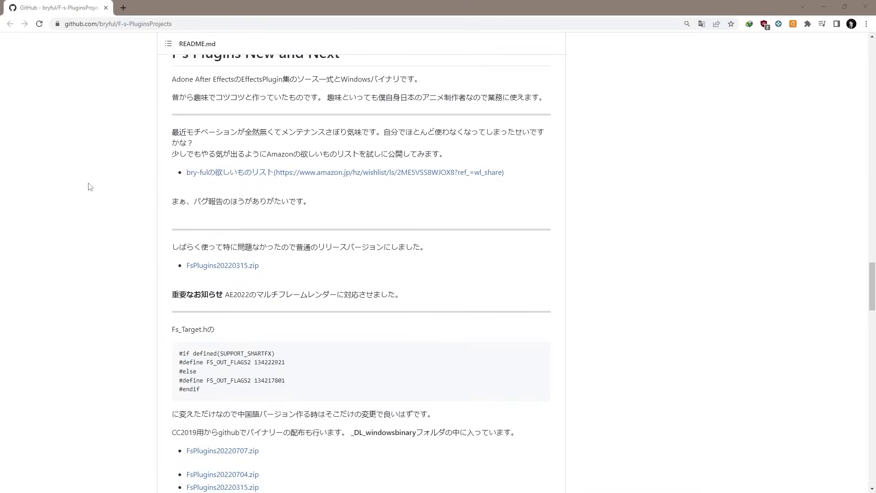
scroll(89, 186, "down", 2)
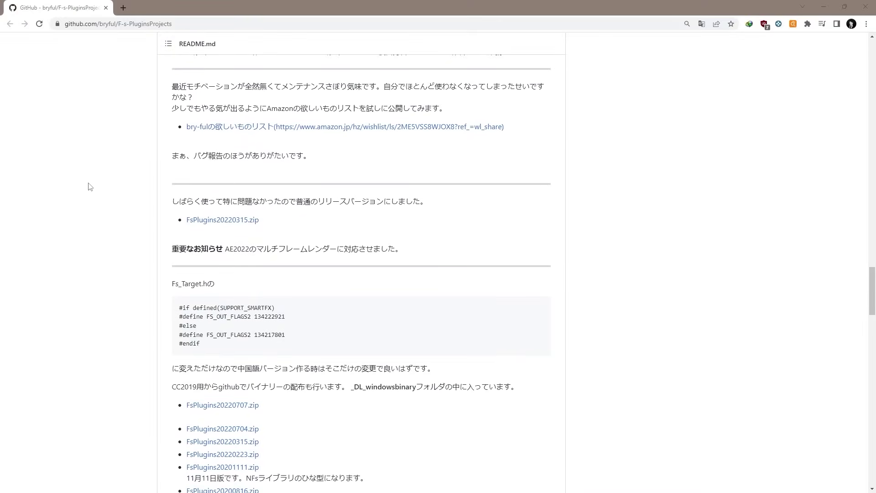
scroll(201, 354, "down", 1)
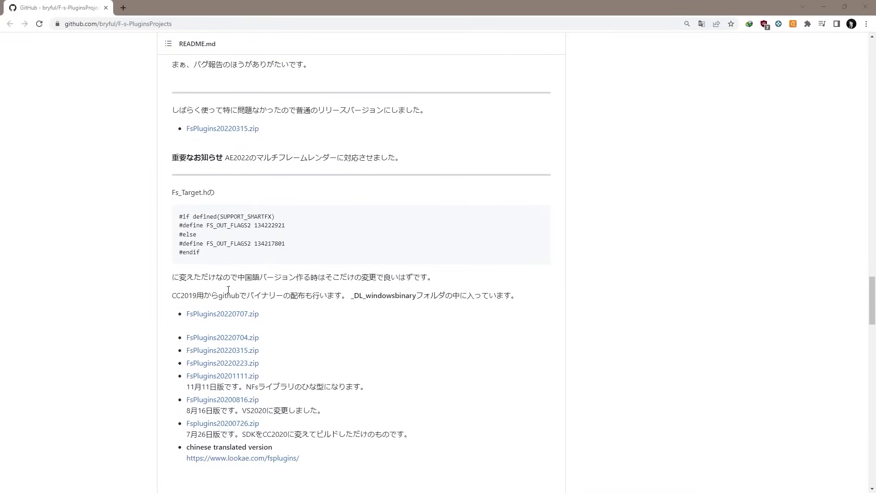
left_click_drag(267, 315, 203, 316)
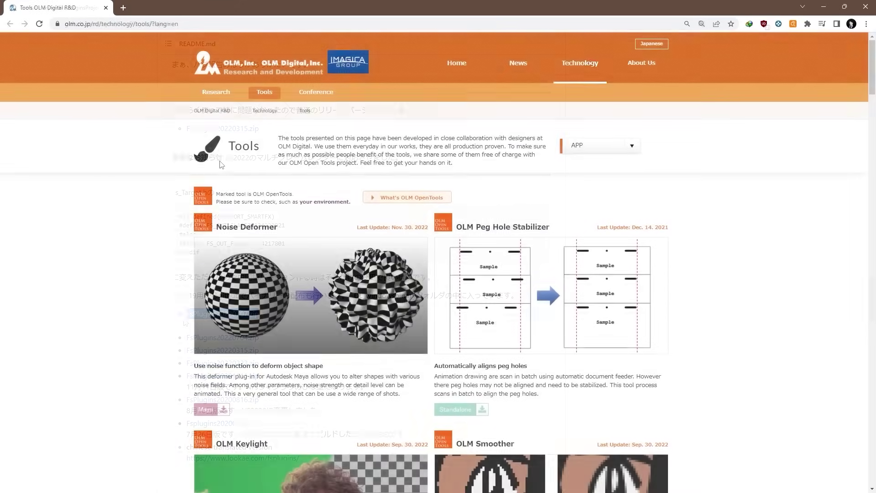
scroll(216, 153, "down", 4)
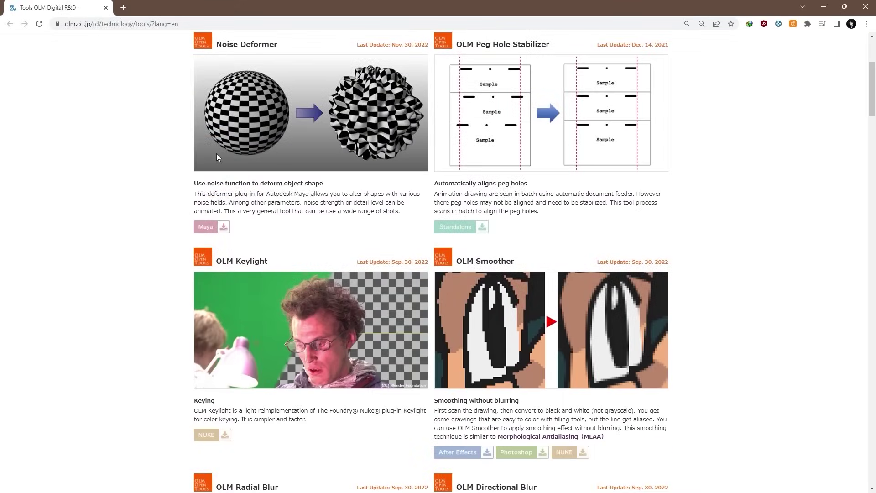
scroll(216, 154, "down", 2)
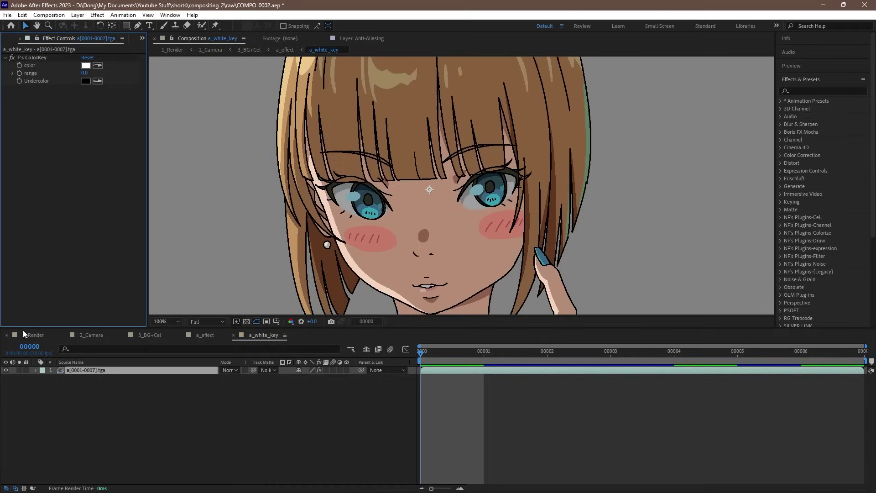
Step: Review the 1_Render, 2_Camera, 3_BG+Cel and a_effect compositions, playing back the 3_BG+Cel animation
left_click(33, 334)
key("period")
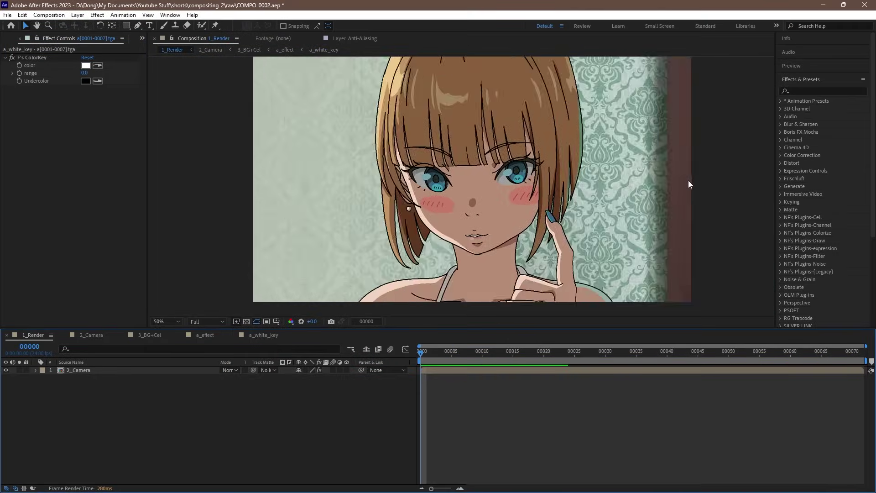
key("comma")
left_click(91, 334)
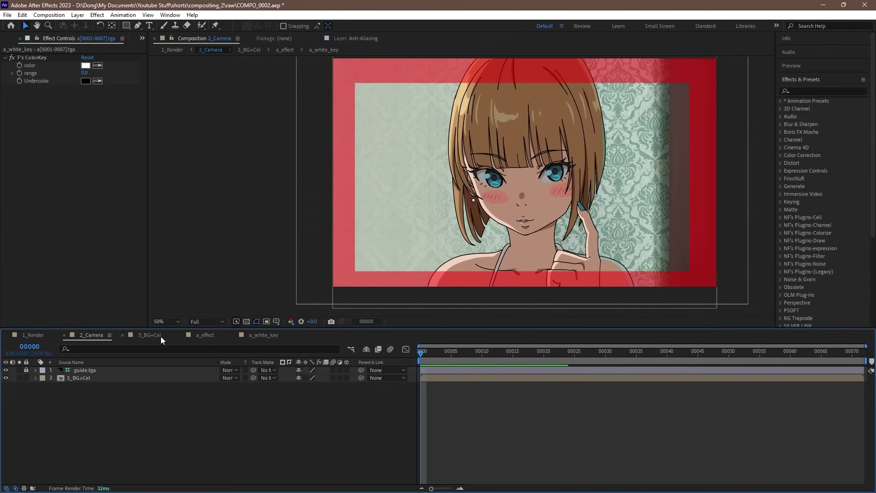
left_click(161, 336)
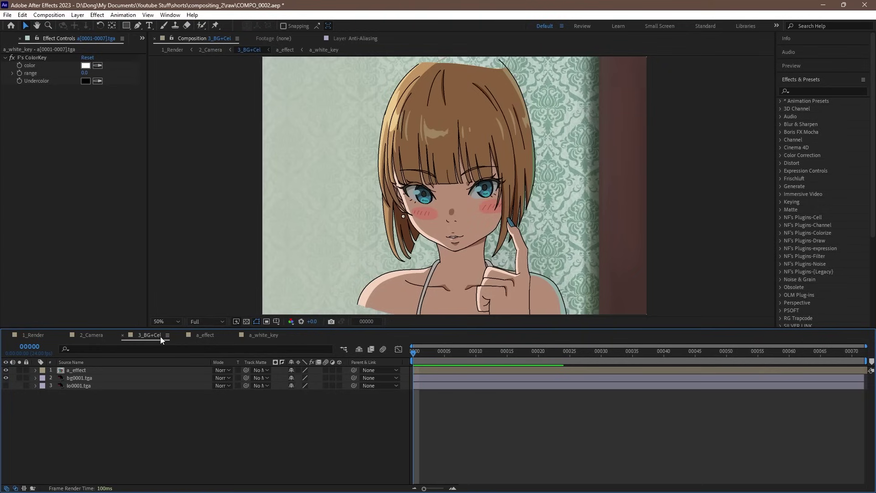
key("space")
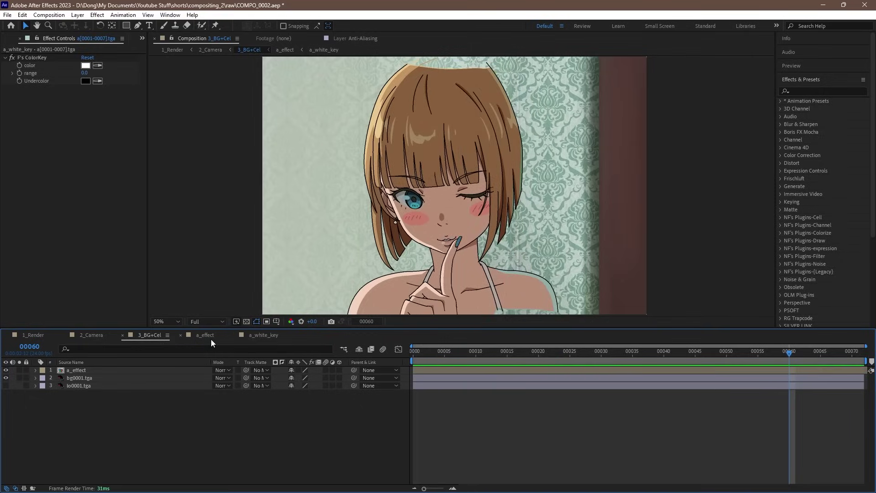
left_click(204, 336)
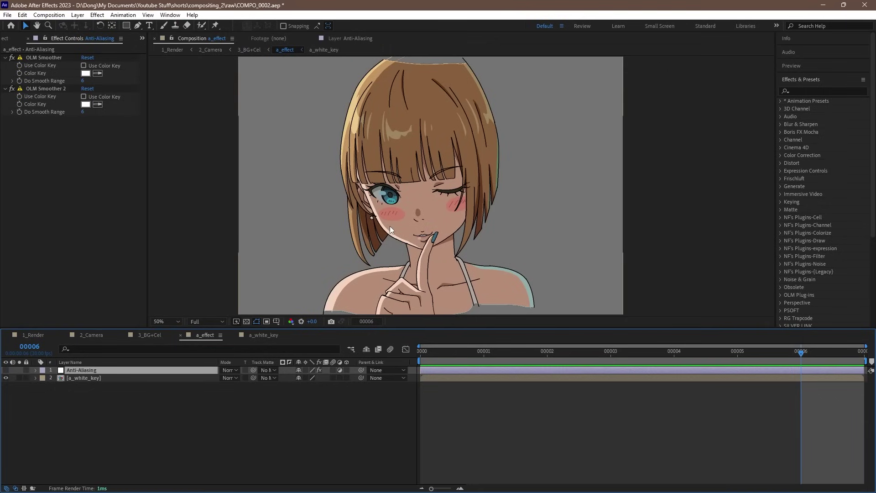
Step: Open the a_white_key composition and switch F's ColorKey off and on to compare the cel
left_click(259, 335)
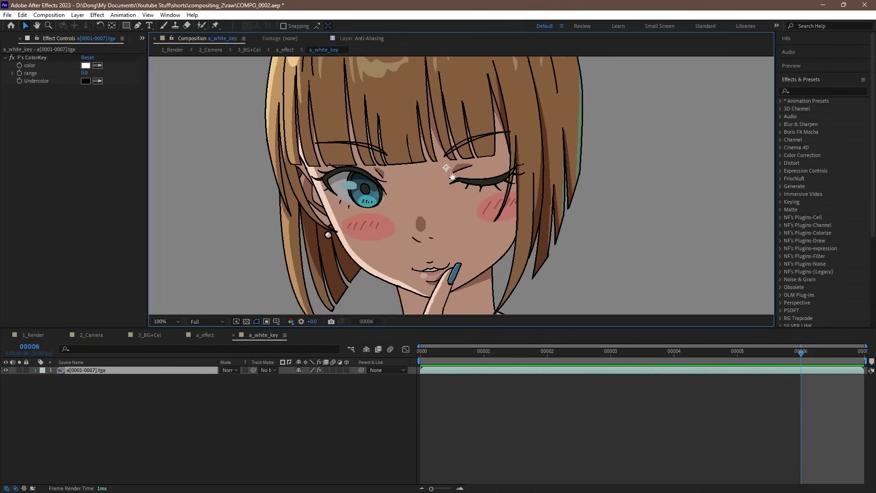
left_click(12, 58)
left_click(11, 58)
left_click(12, 59)
left_click(12, 59)
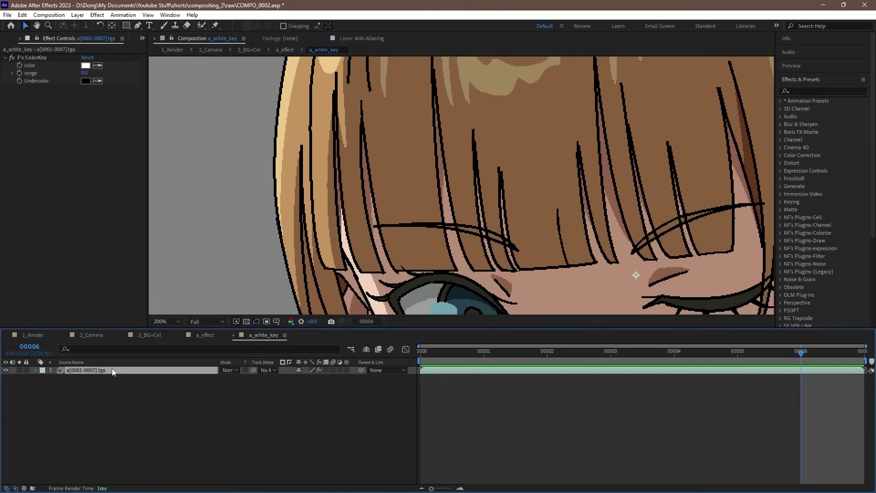
Step: Duplicate the a[0001-0007].tga layer and apply the F's SelectColor effect to the upper copy
key("ctrl+d")
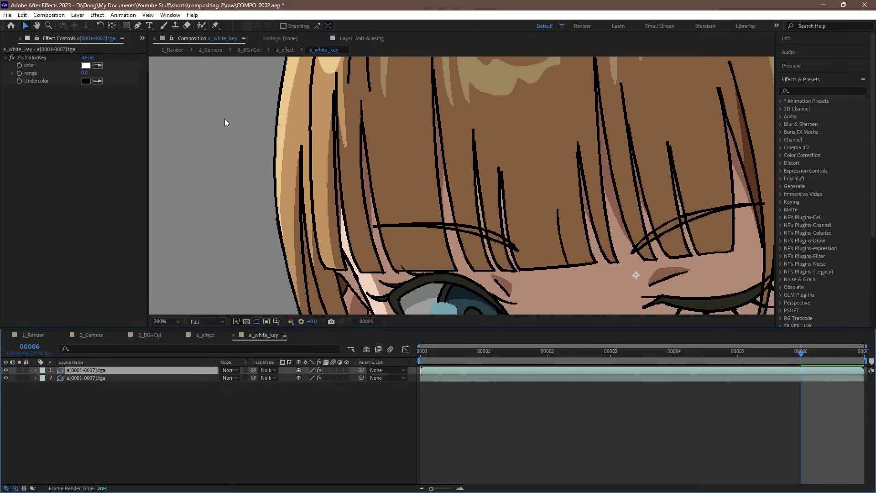
scroll(442, 189, "right", 3)
left_click(805, 91)
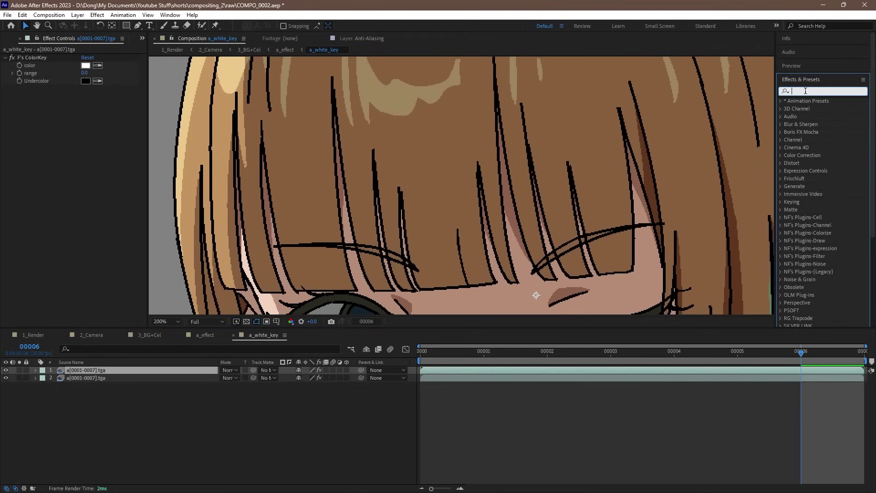
type("select")
left_click_drag(812, 132, 57, 113)
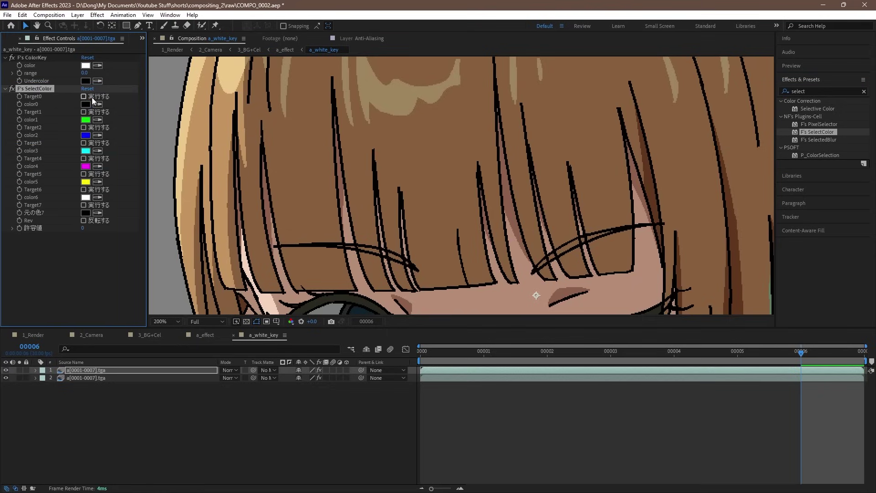
Step: Enable Target0 with black in F's SelectColor and check the isolated line art by temporarily hiding the lower layer
left_click(6, 377)
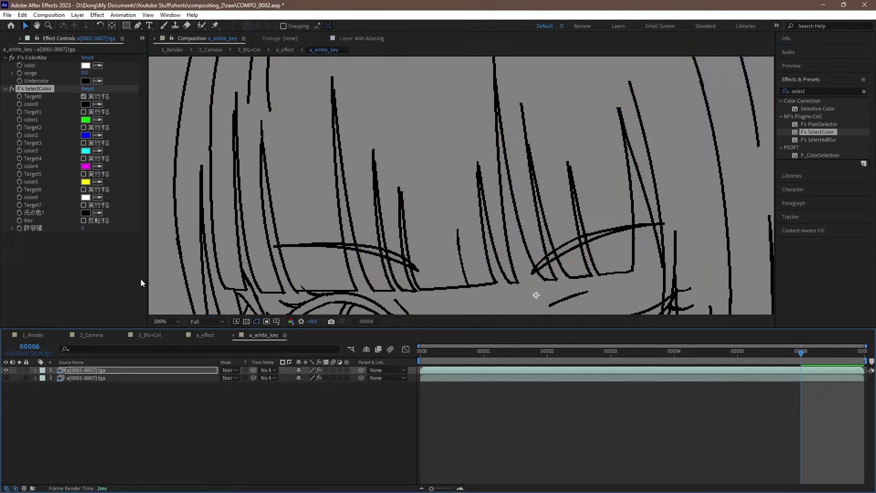
scroll(481, 157, "down", 3)
scroll(492, 161, "up", 1)
left_click(6, 378)
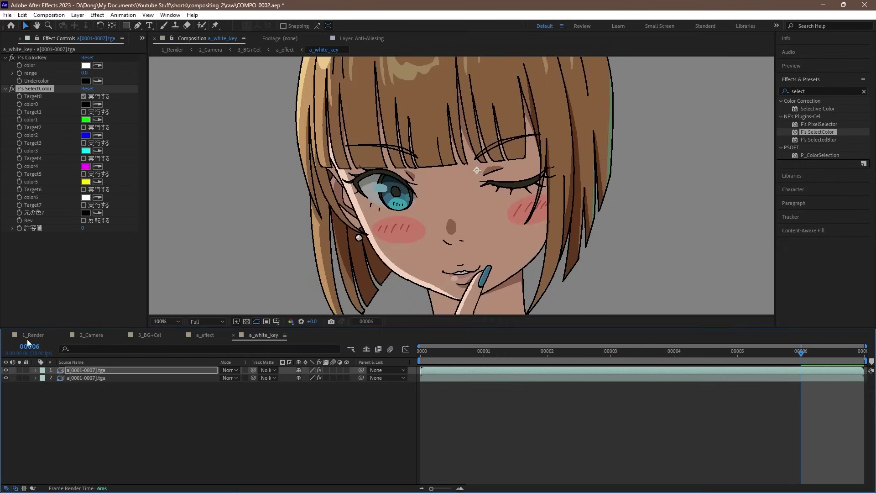
Step: Apply the Fill effect to the upper a[0001-0007].tga layer, after F's SelectColor
left_click(73, 278)
left_click(818, 88)
type("fill")
left_click_drag(812, 147, 84, 263)
Step: Set the Fill color of the line art to dark brown and inspect the recolored lines
left_click(85, 259)
left_click(206, 245)
left_click(149, 222)
left_click(278, 139)
scroll(595, 178, "down", 2)
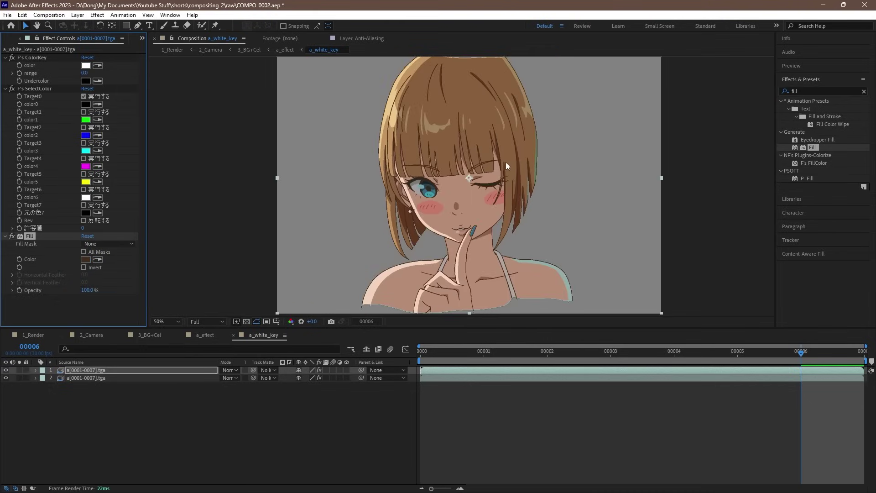
scroll(506, 162, "up", 5)
scroll(457, 177, "down", 3)
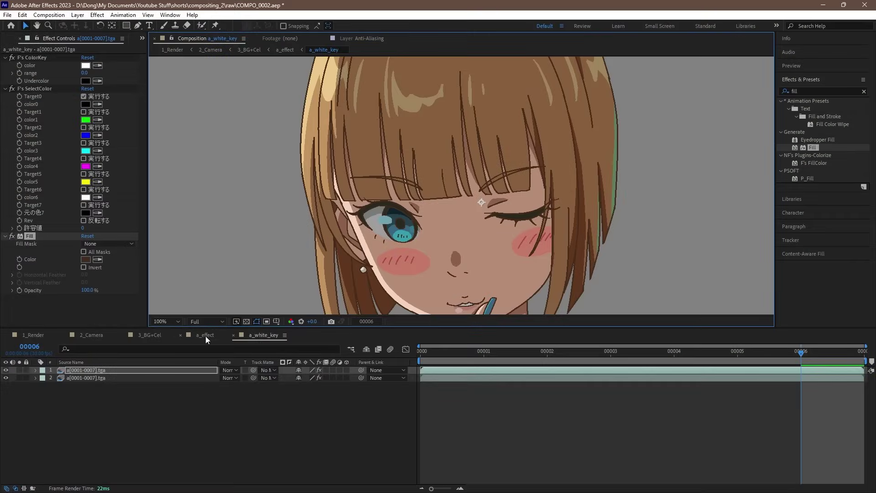
Step: In the a_effect composition, apply the F's SelectedBlur effect to the a_white_key layer
left_click(205, 336)
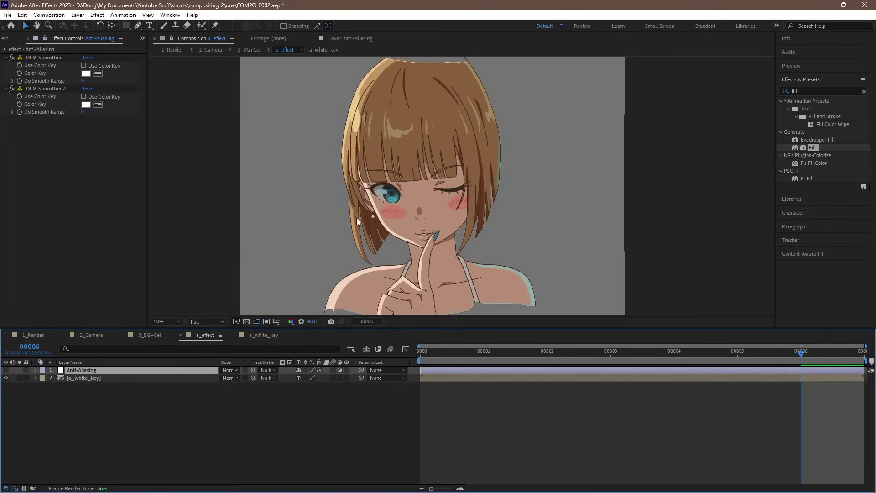
key("period")
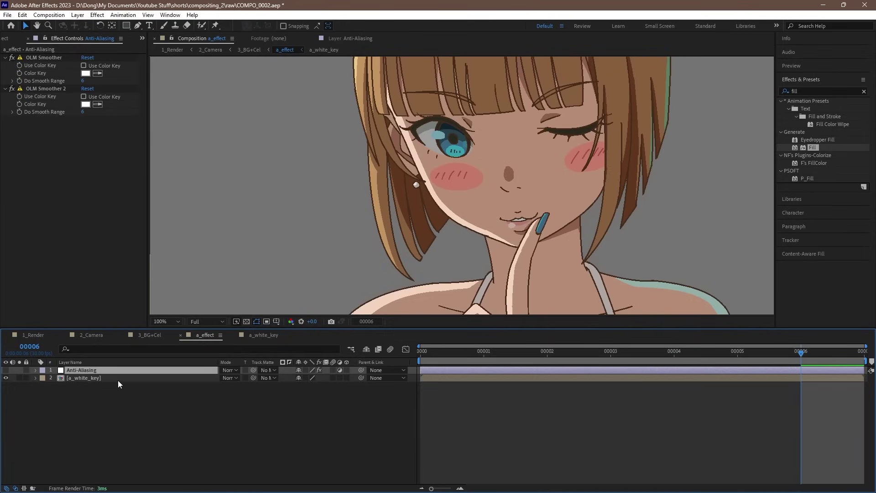
left_click(117, 379)
scroll(435, 245, "down", 2)
left_click(79, 164)
key("ctrl+d")
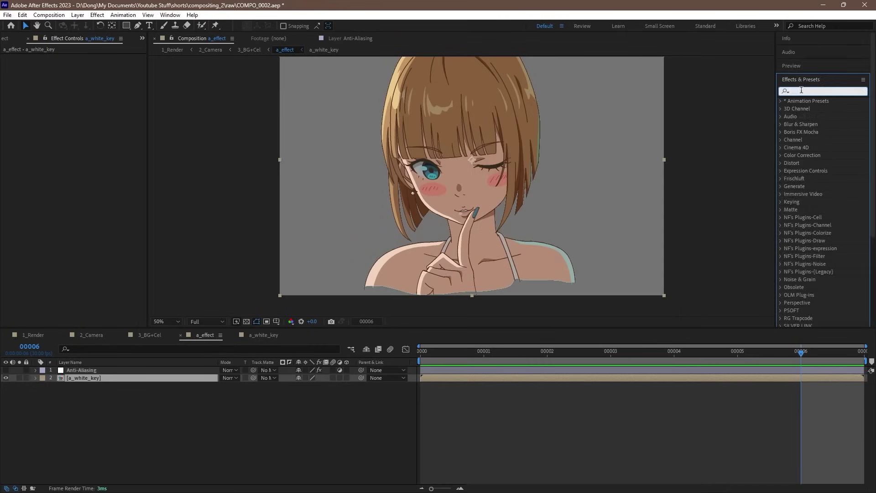
type("sele")
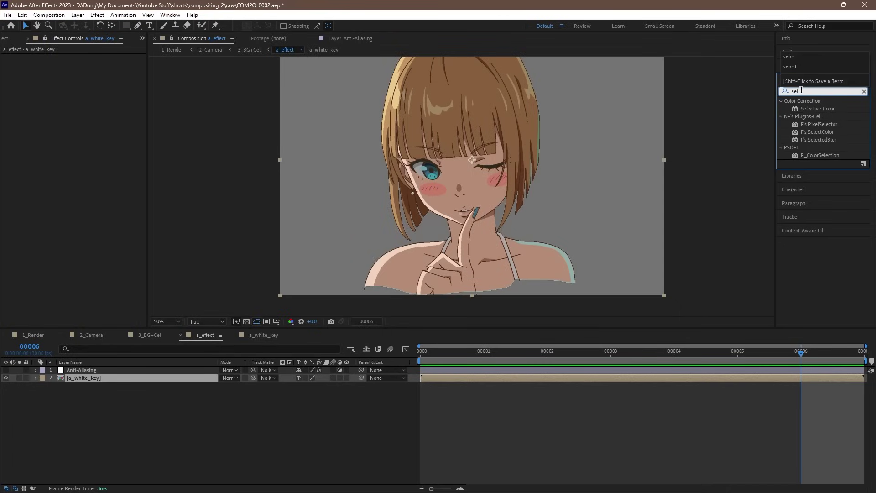
type("ct")
left_click_drag(828, 139, 101, 383)
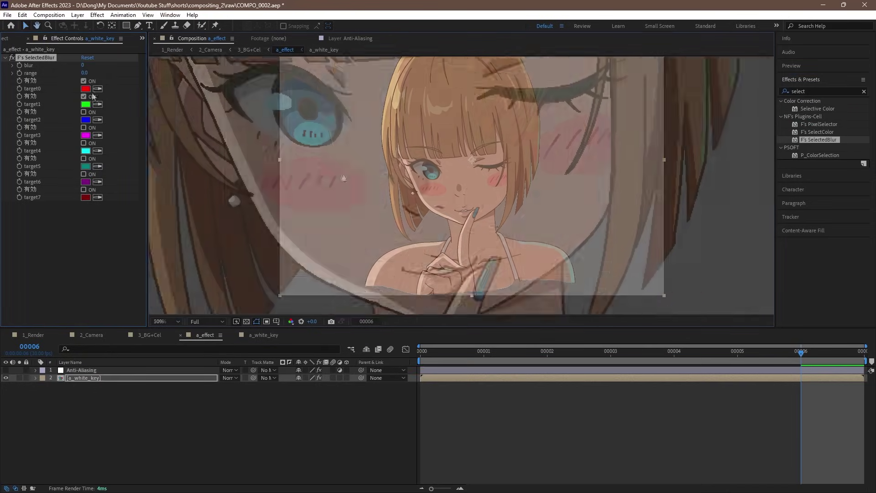
Step: Sample the pink cheek blush as target0 and the surrounding skin tone as target1 of F's SelectedBlur
left_click(97, 88)
left_click(385, 192)
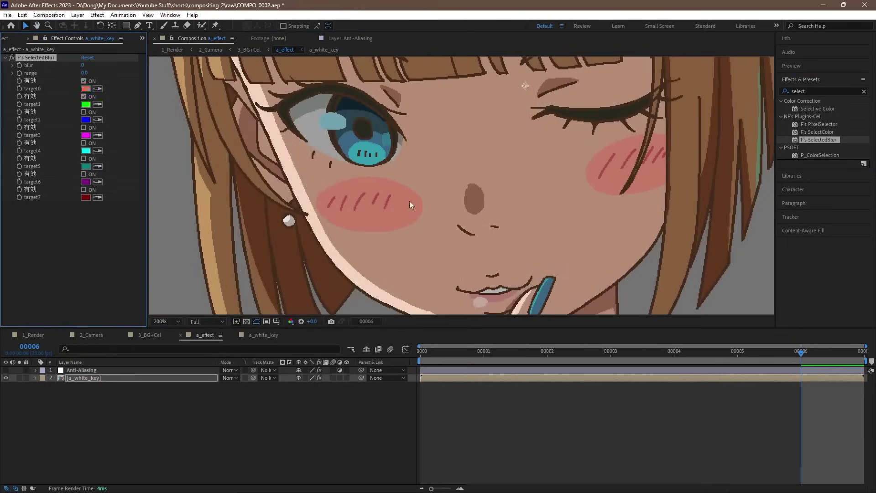
left_click(97, 105)
left_click(447, 182)
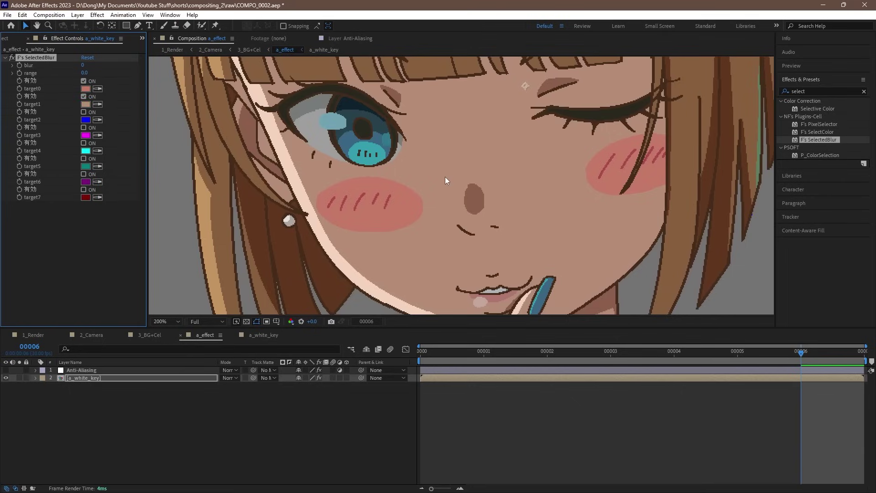
Step: Set the F's SelectedBlur blur to 50 and check the softened blush on the face
left_click_drag(86, 64, 165, 78)
left_click(82, 66)
type("50")
key("Return")
key("comma")
key("comma")
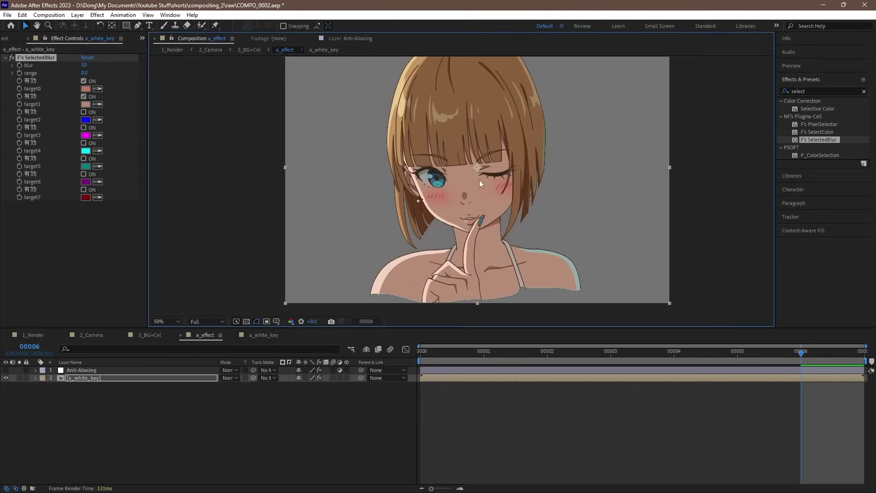
scroll(470, 172, "up", 4)
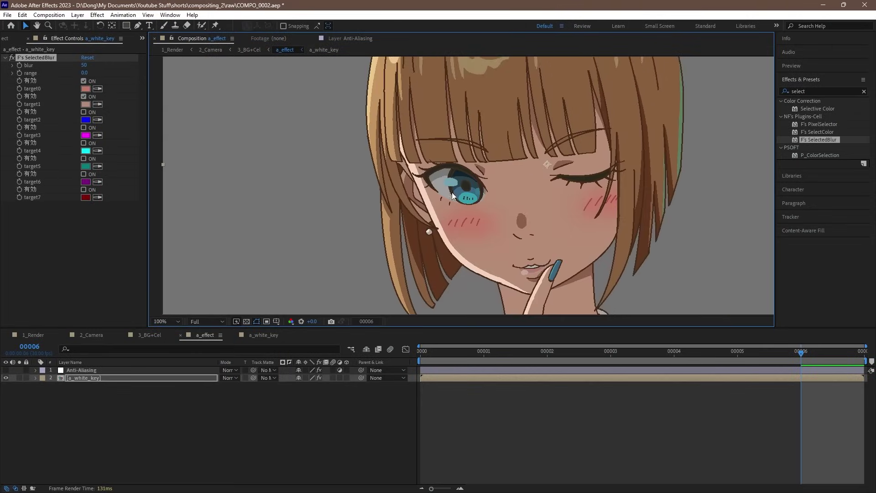
Step: Add a second F's SelectedBlur to a_white_key and sample four iris shades of the open eye as target0 to target3
left_click_drag(821, 141, 84, 214)
left_click(98, 214)
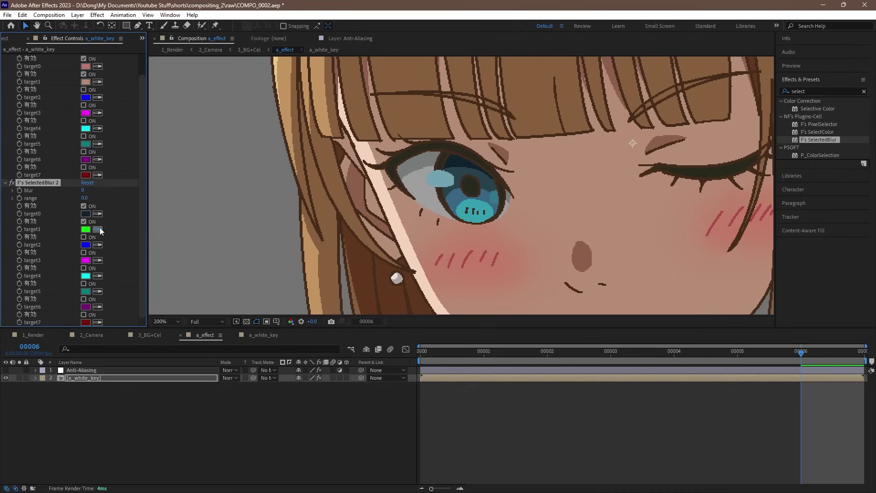
left_click(470, 172)
left_click(98, 245)
left_click(453, 203)
left_click(97, 260)
left_click(481, 199)
Step: Enable target2 and target3 in the second F's SelectedBlur and set its blur to 10
left_click(84, 252)
left_click(84, 237)
left_click(83, 190)
type("10")
key("Return")
scroll(529, 193, "down", 2)
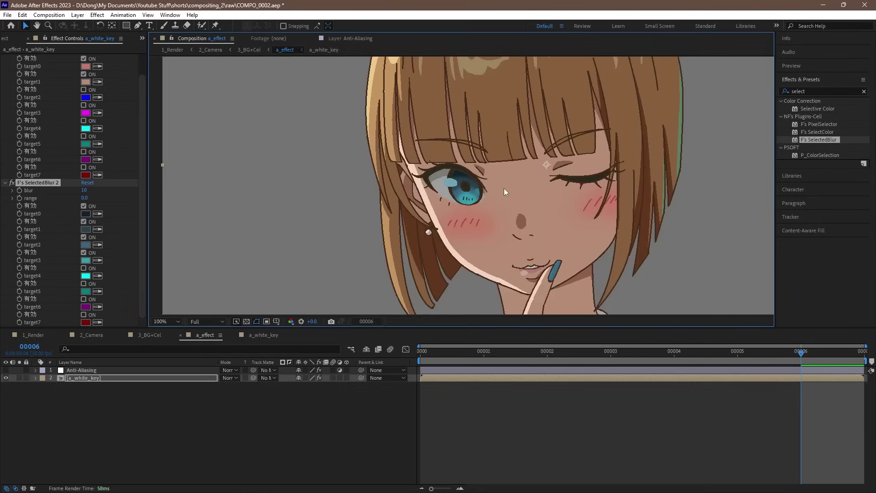
Step: Disable target3 and target2 in the second F's SelectedBlur, keeping only the first two iris shades active
scroll(474, 196, "up", 4)
left_click(93, 252)
left_click(92, 237)
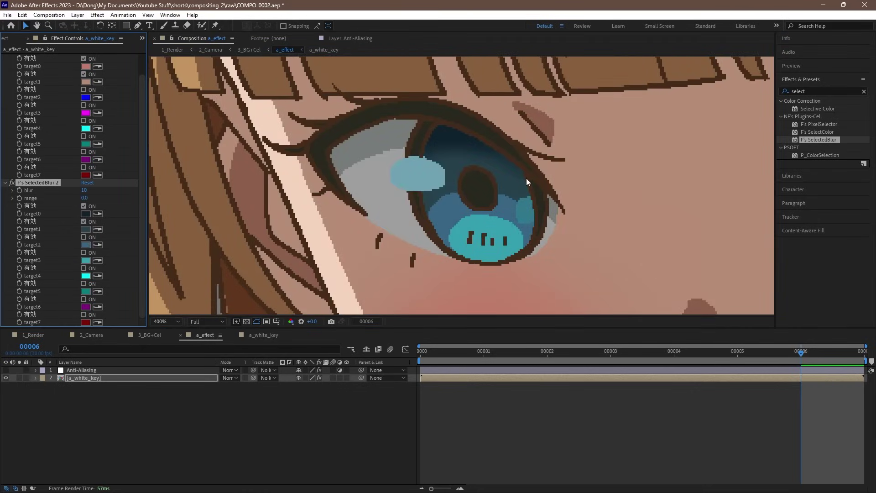
scroll(528, 178, "down", 4)
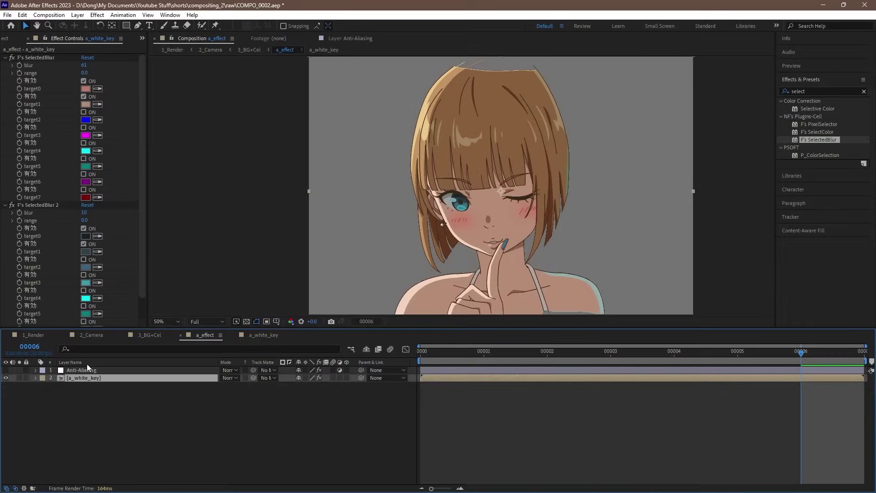
Step: Duplicate the a_white_key layer and remove both F's SelectedBlur effects from the upper copy
key("ctrl+d")
left_click(39, 56)
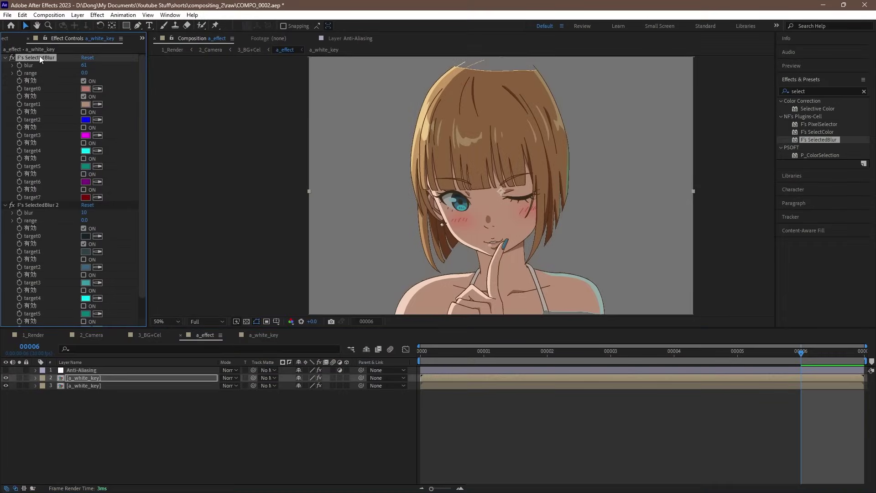
key("Delete")
key("Delete")
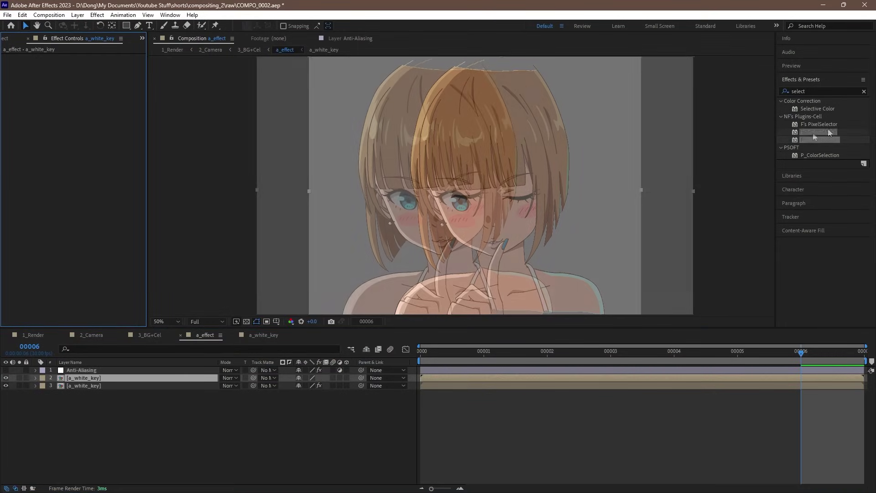
Step: Add F's SelectColor to the duplicate and sample the tan, mid-brown, dark-brown and green rim hair shades as color0 to color3
left_click_drag(817, 132, 114, 142)
scroll(485, 94, "up", 4)
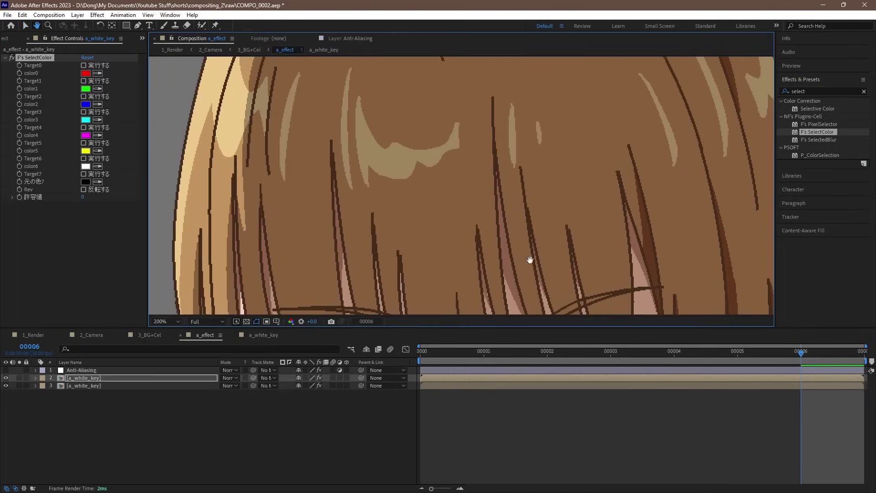
left_click(97, 73)
left_click(215, 182)
left_click(98, 89)
left_click(423, 105)
left_click(97, 104)
left_click(649, 249)
left_click_drag(650, 250, 198, 118)
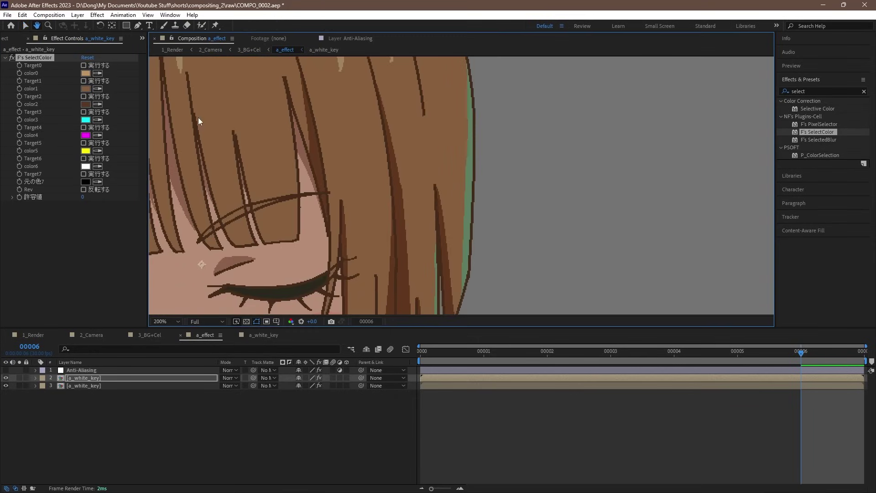
left_click(97, 120)
left_click(471, 217)
Step: Sample the pale hair edge as color4 and the fringe highlight as color5, and enable Target0 to Target5
scroll(242, 155, "left", 10)
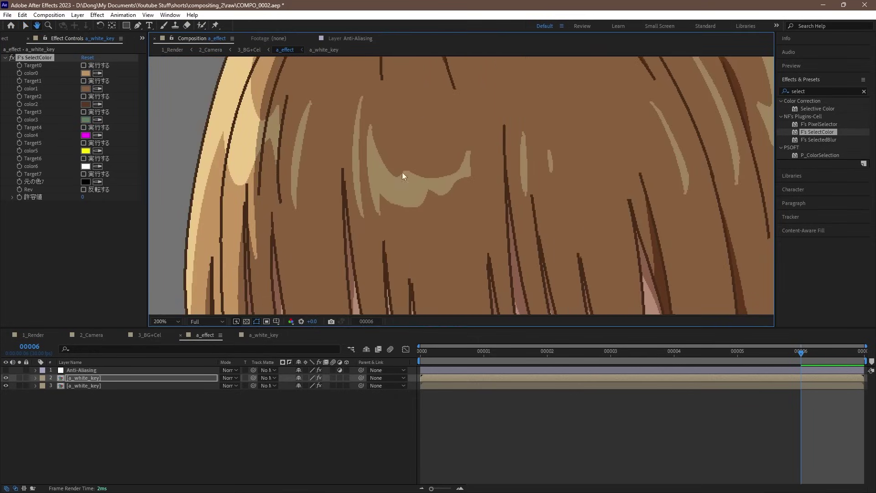
left_click(97, 135)
left_click(232, 157)
left_click(97, 151)
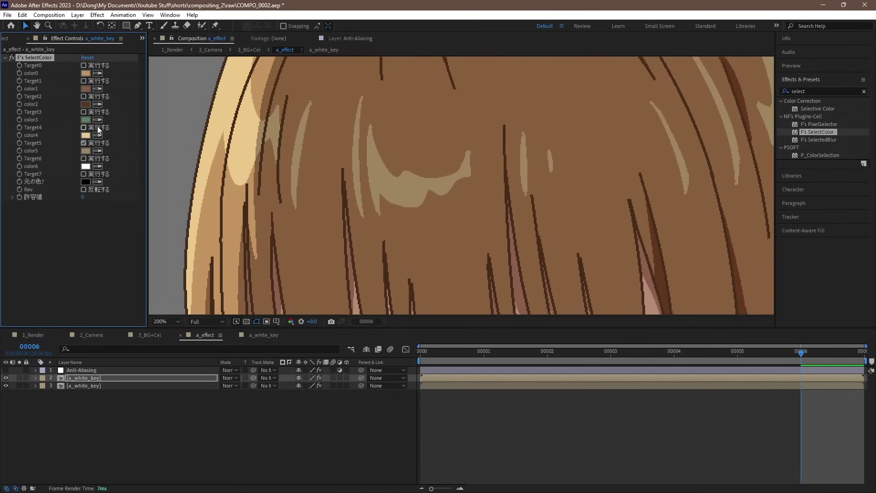
left_click(97, 125)
Step: Hide the lower a_white_key layer to check the isolated hair colors, and show it again
left_click(6, 386)
scroll(350, 192, "down", 4)
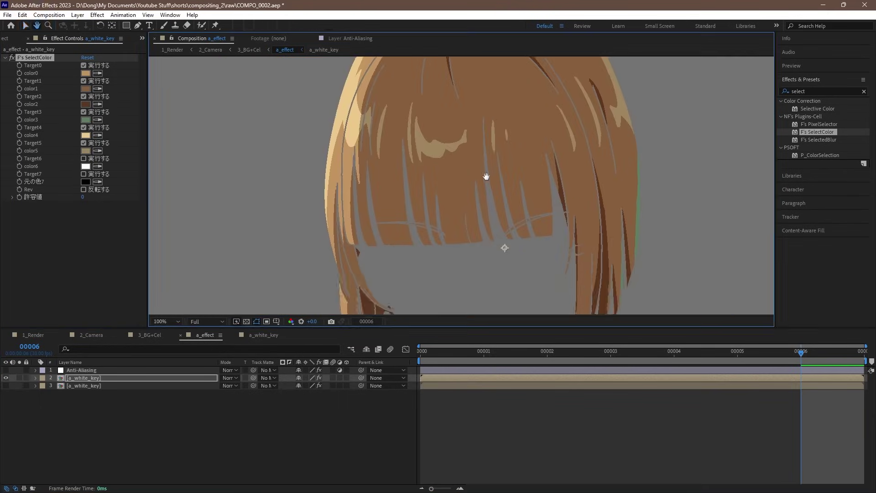
left_click(6, 386)
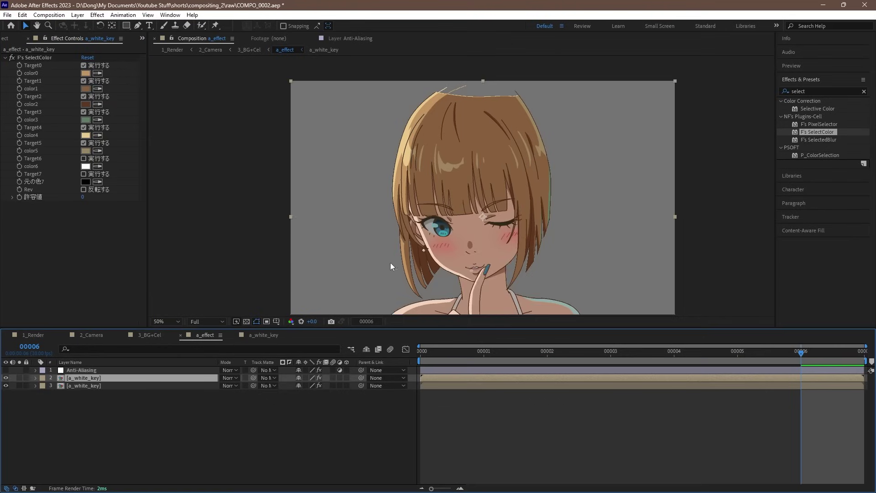
Step: Add a Gradient Ramp to the hair layer, starting at about 734, -56 and ending at about 826, 1010
double_click(799, 92)
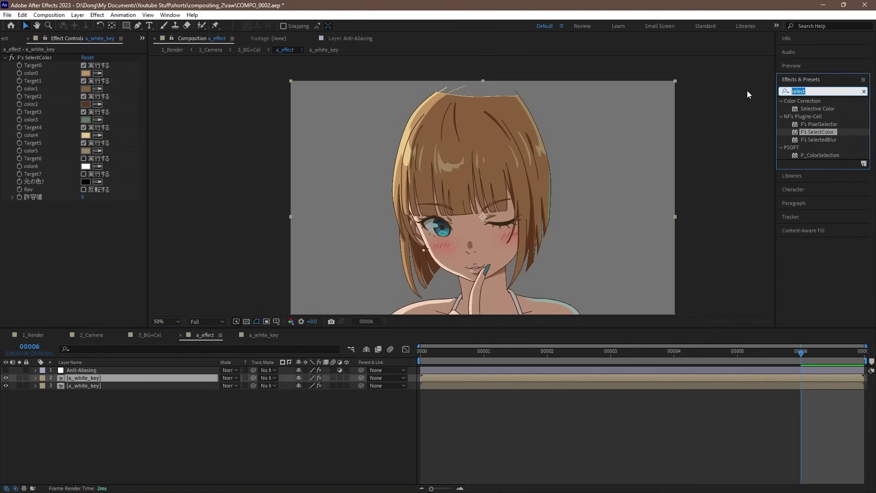
type("gradi")
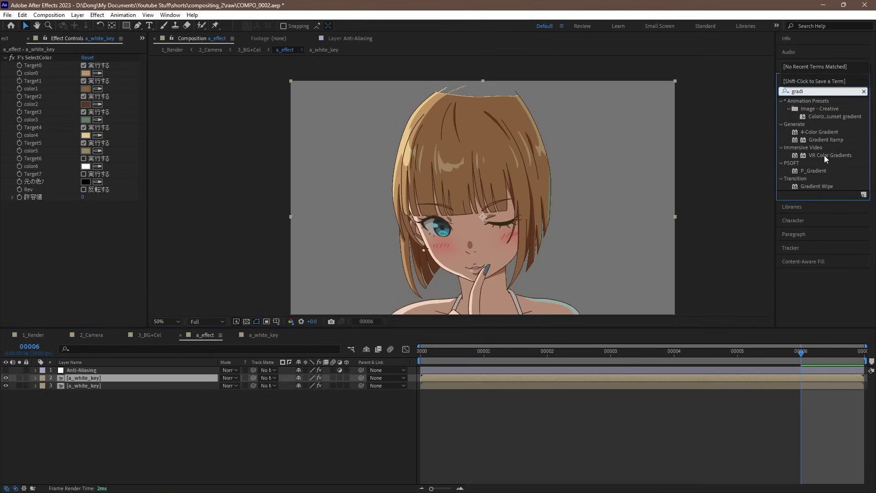
left_click_drag(831, 138, 60, 259)
scroll(466, 237, "down", 1)
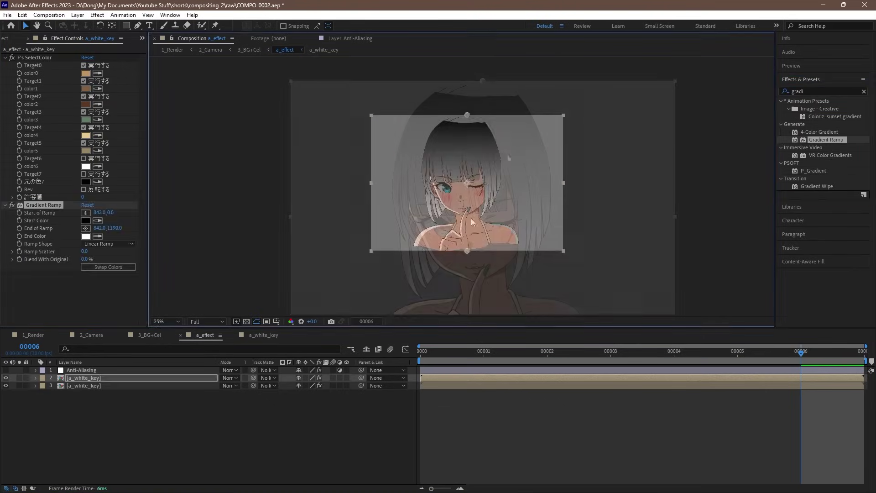
left_click_drag(467, 250, 463, 230)
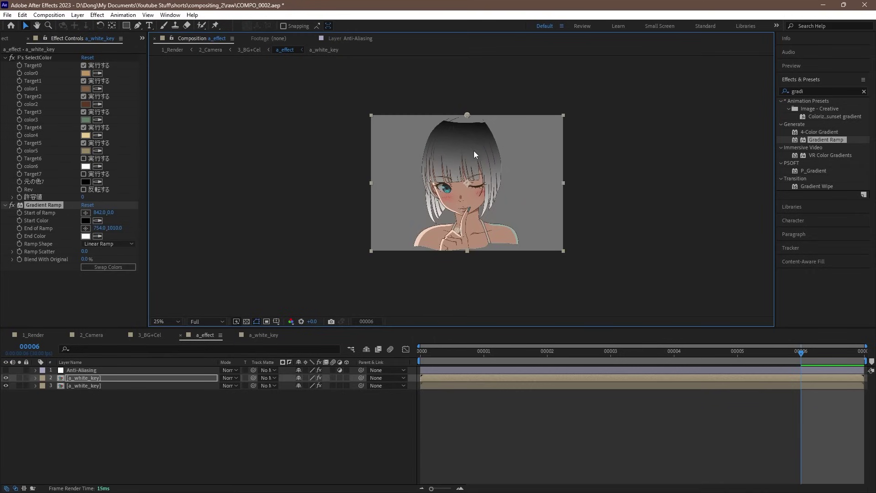
left_click_drag(467, 114, 454, 109)
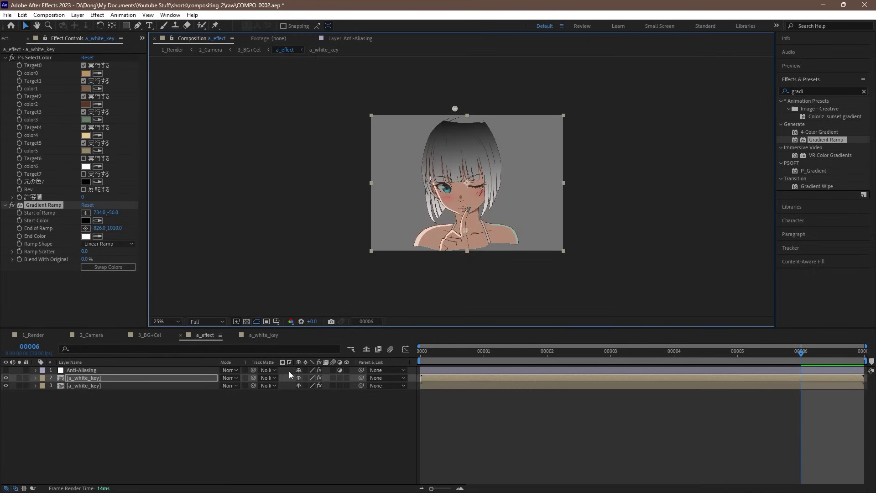
Step: Set the hair layer's blending mode to Soft Light and enable keyframing of Start of Ramp and End of Ramp at frame 0
left_click(237, 378)
left_click(299, 279)
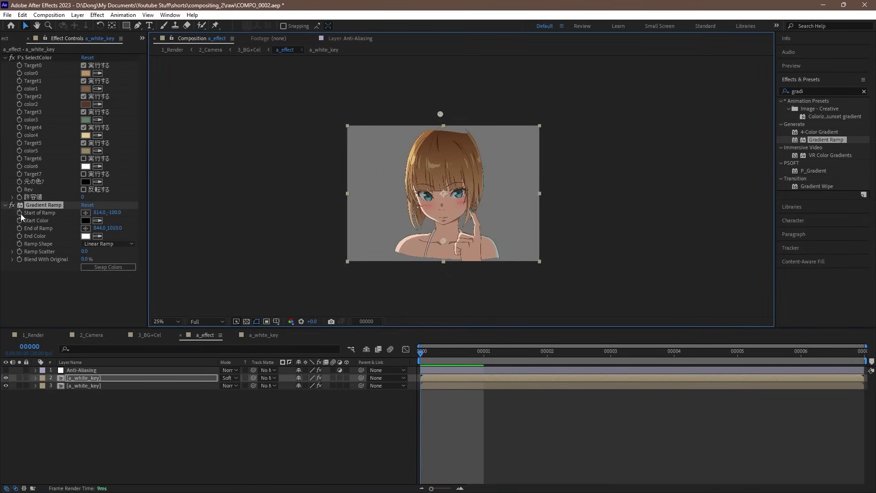
left_click(19, 214)
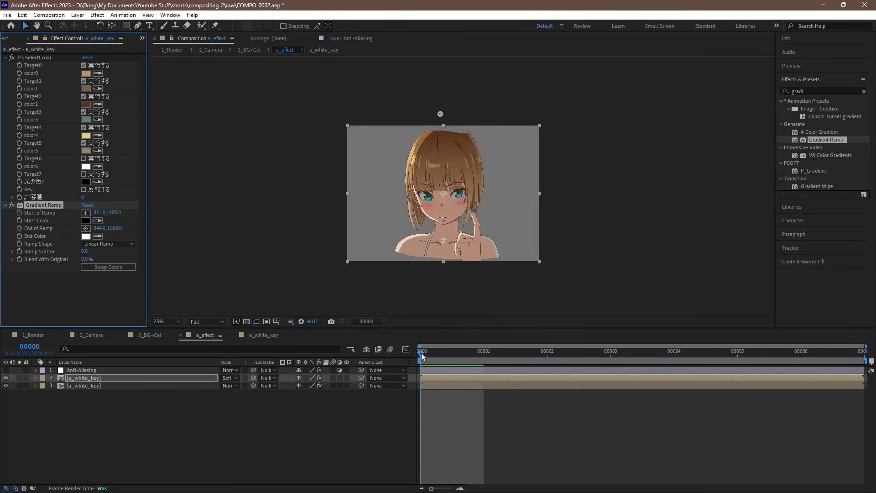
Step: At frame 3, move the End of Ramp to about 820, 1042 and the Start of Ramp to about 702, -84
left_click_drag(422, 356, 629, 354)
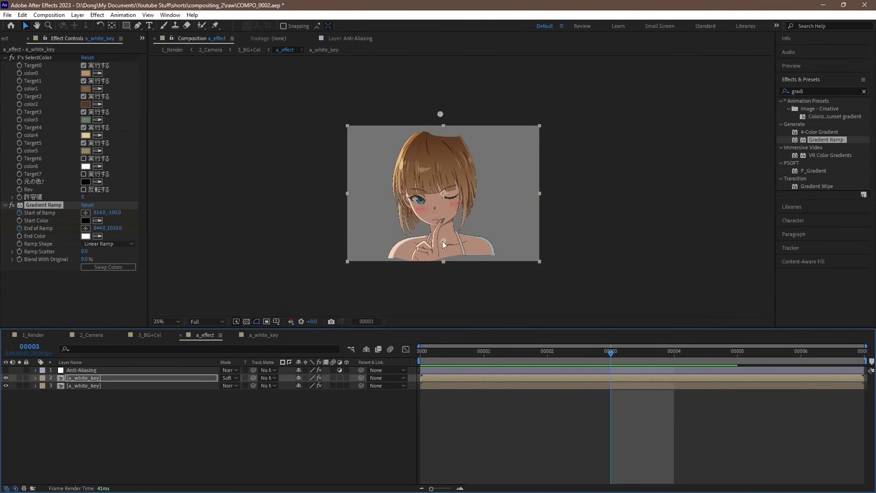
left_click_drag(442, 240, 439, 243)
left_click_drag(439, 115, 426, 118)
key("space")
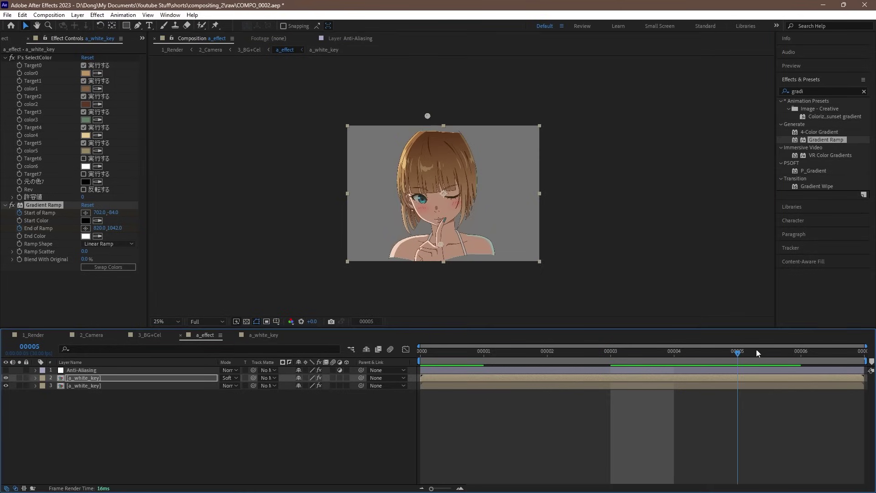
Step: At frame 6, raise the End of Ramp to about 820, 998, shift the Start of Ramp slightly, and preview the animation
left_click_drag(441, 245, 441, 240)
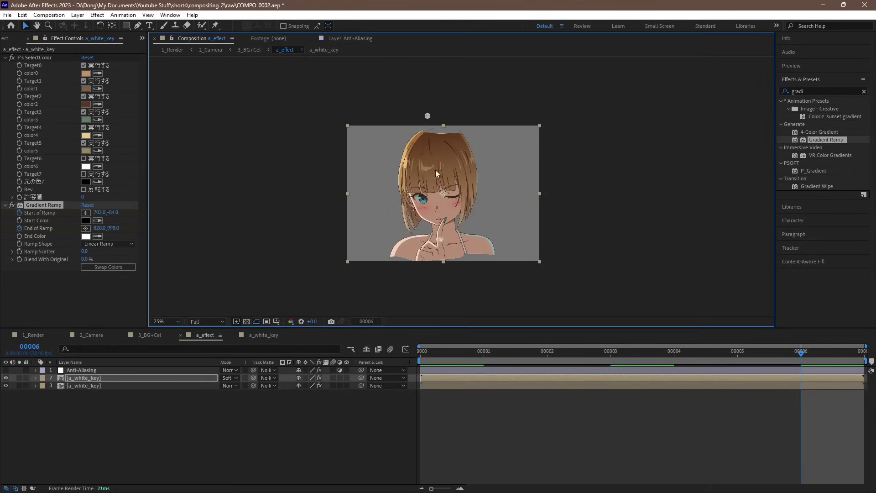
left_click_drag(427, 117, 432, 115)
left_click(614, 355)
key("space")
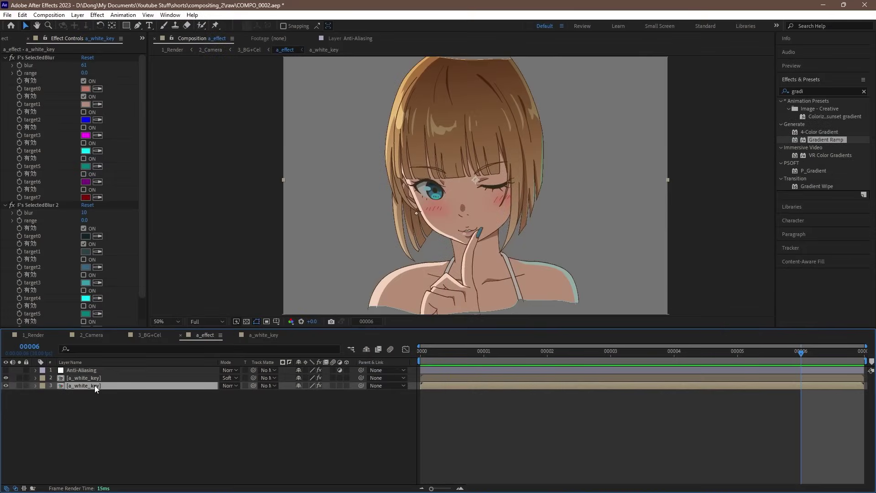
Step: Duplicate the lower a_white_key layer and delete both F's SelectedBlur effects from the new middle copy
key("ctrl+d")
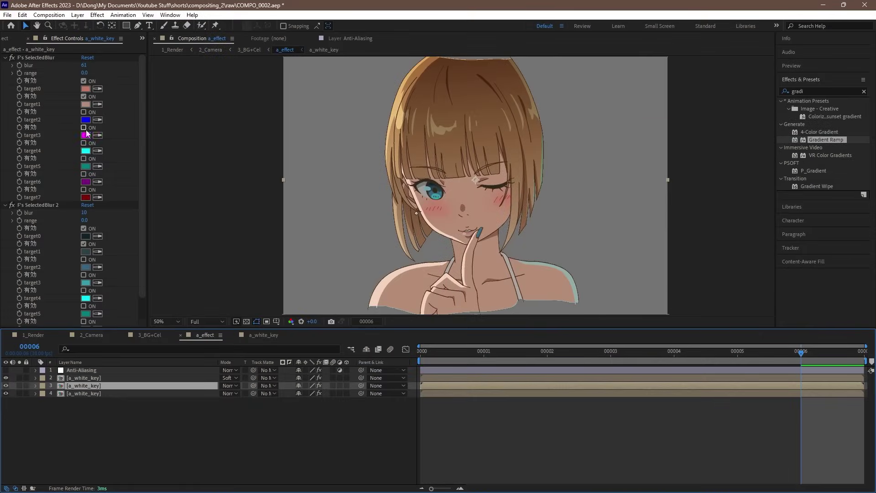
left_click(38, 58)
key("Delete")
left_click(36, 58)
key("Delete")
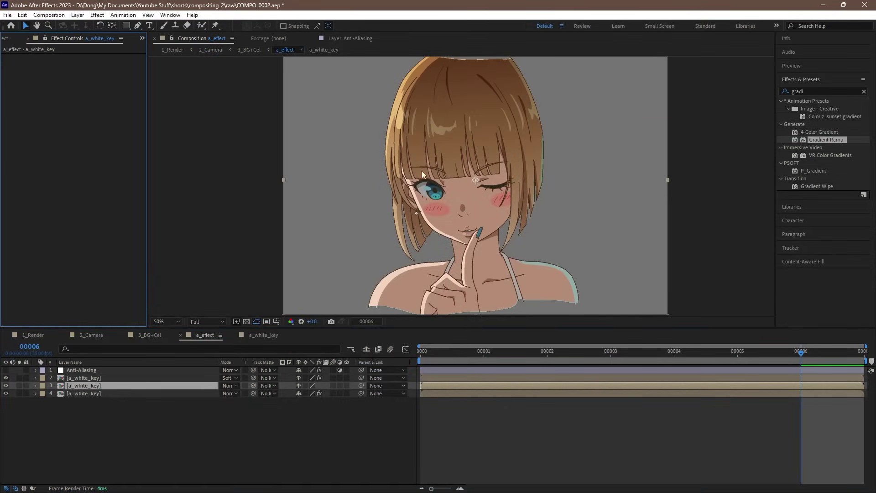
Step: Add F's SelectColor to the middle copy, sample the pale blue eye highlight as color0 and enable Target0
double_click(812, 91)
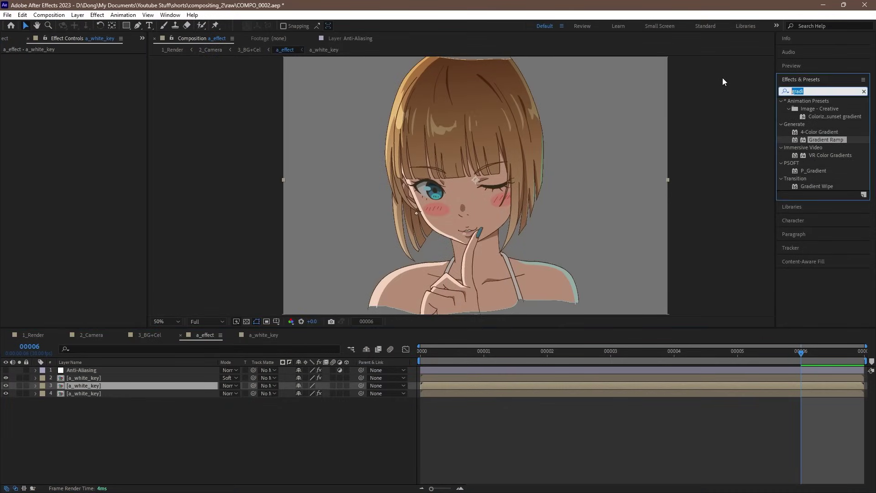
type("selec")
left_click_drag(817, 131, 479, 191)
scroll(461, 187, "up", 2)
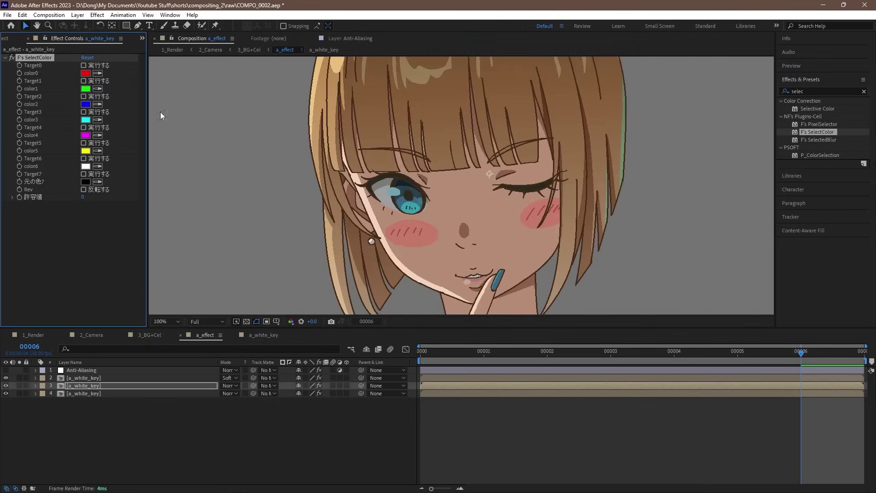
left_click(97, 73)
left_click(400, 189)
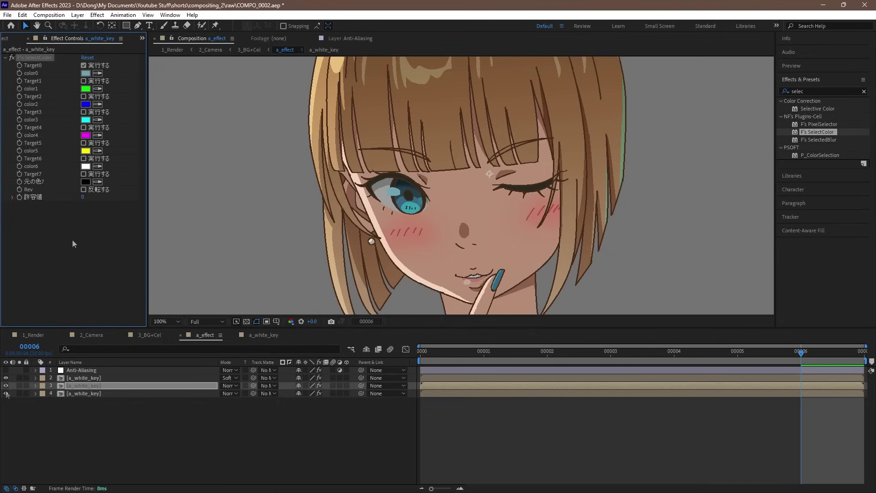
Step: Set the eye highlight layer's blending mode to Add
left_click(250, 386)
left_click(234, 386)
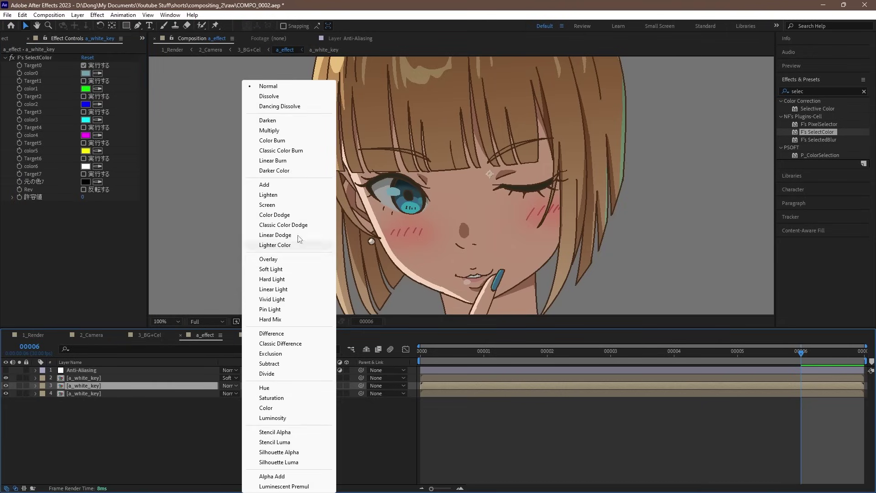
left_click(310, 186)
Step: Find the Stylize Glow effect and apply it to the eye highlight layer
left_click(824, 89)
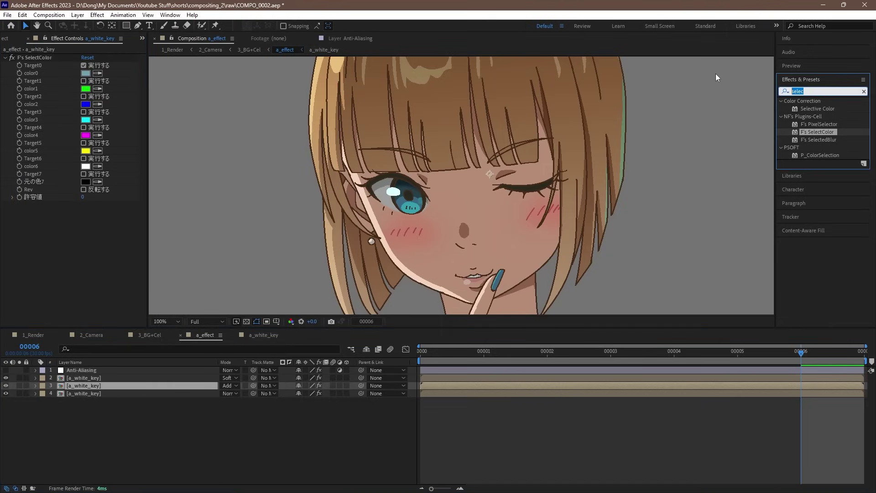
type("glow")
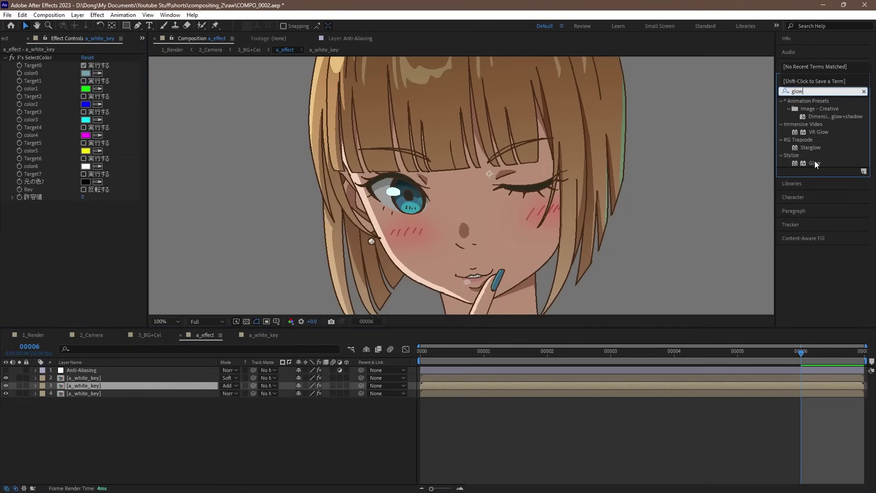
left_click_drag(815, 163, 78, 188)
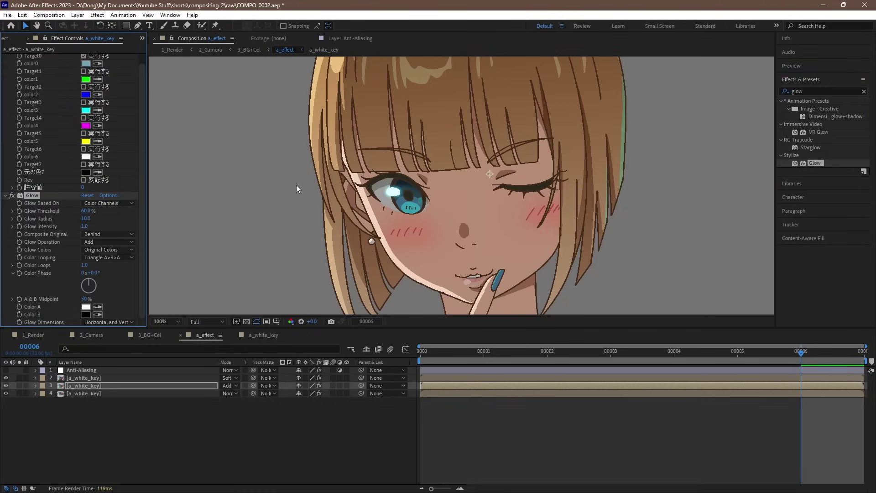
Step: Return to frame 0, set the Glow Radius to 15 and inspect the glowing highlights in both eyes
key("Page_Up")
key("Page_Up")
key("Page_Up")
key("Page_Up")
key("Page_Up")
key("Page_Up")
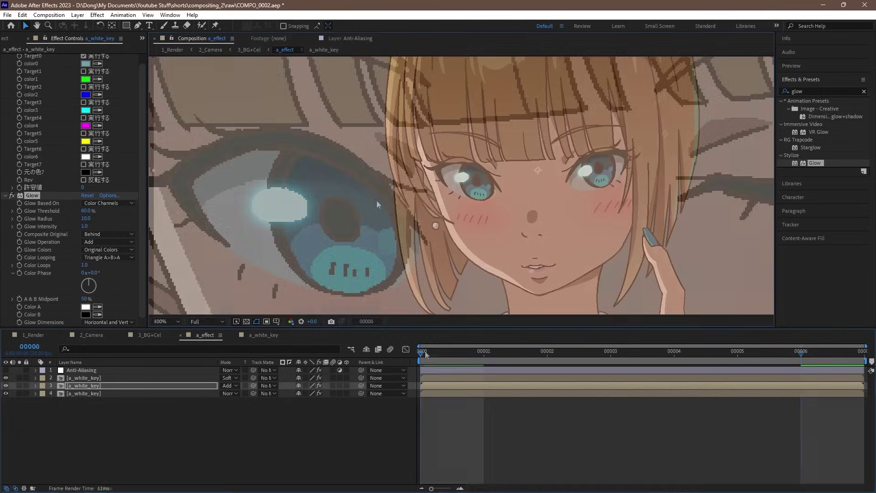
left_click(86, 219)
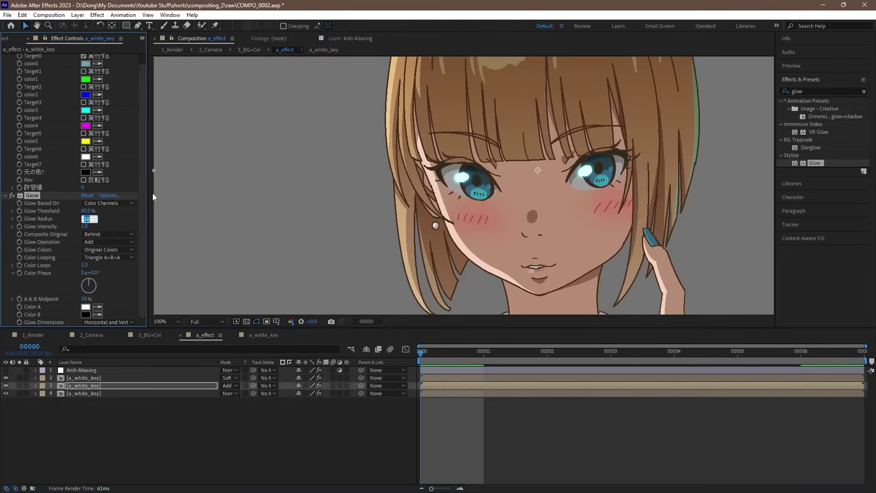
type("15")
key("Return")
key("period")
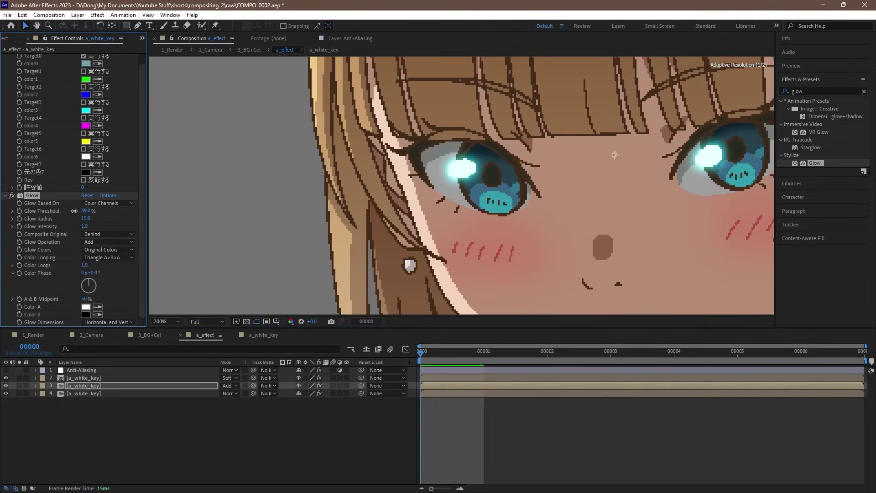
key("comma")
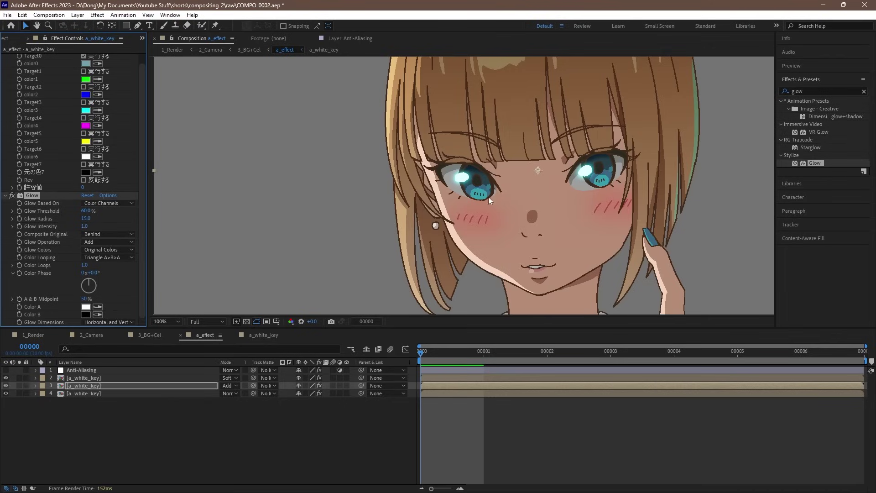
key("comma")
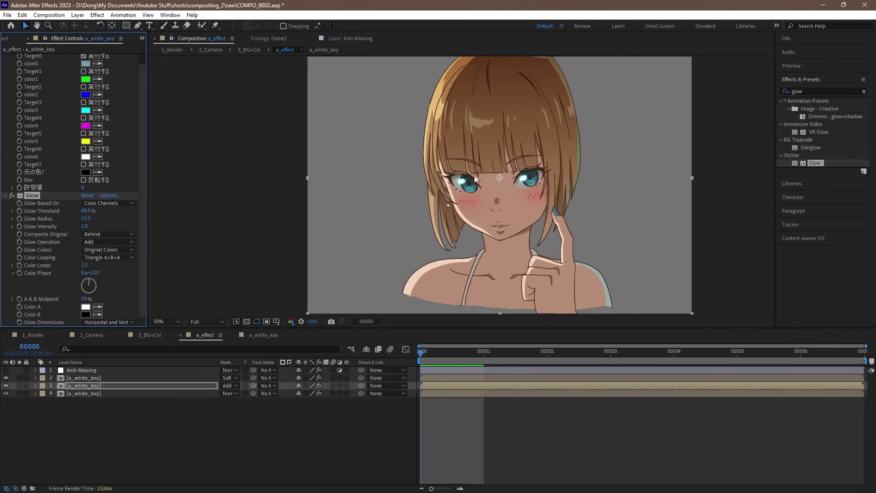
Step: Set the Glow Intensity to 0.7 and duplicate the glowing eye highlight layer
key("period")
key("period")
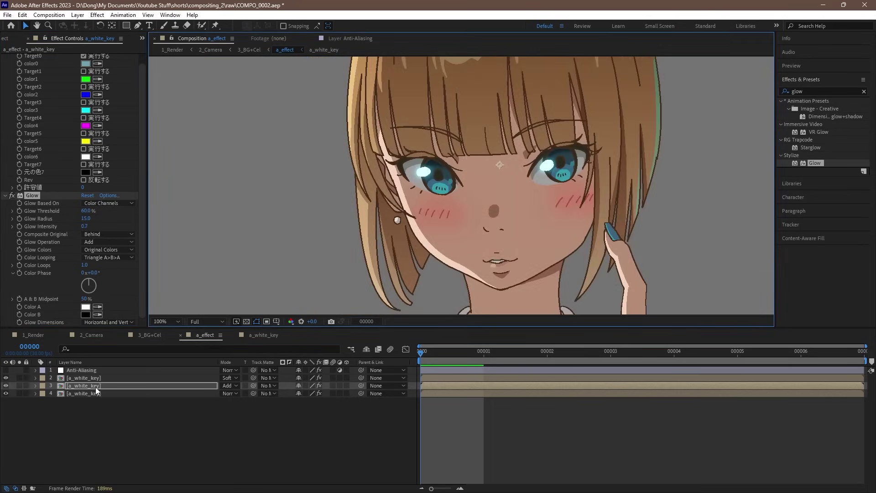
left_click(97, 388)
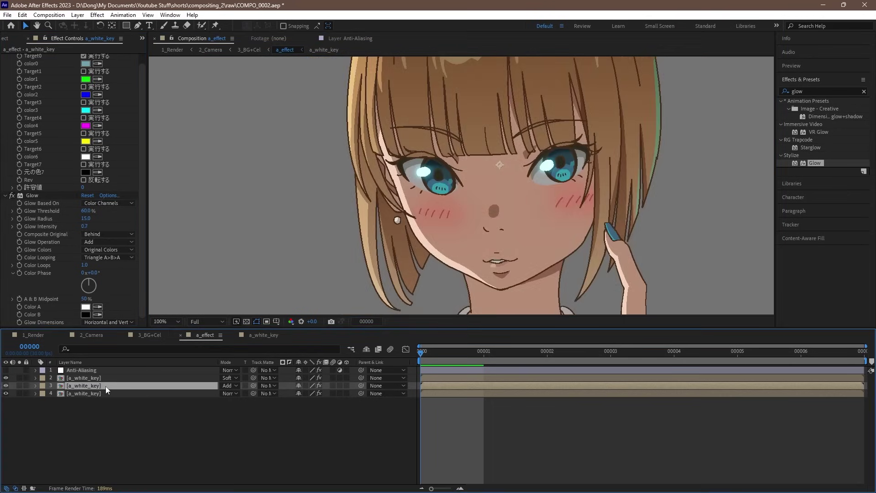
key("ctrl+d")
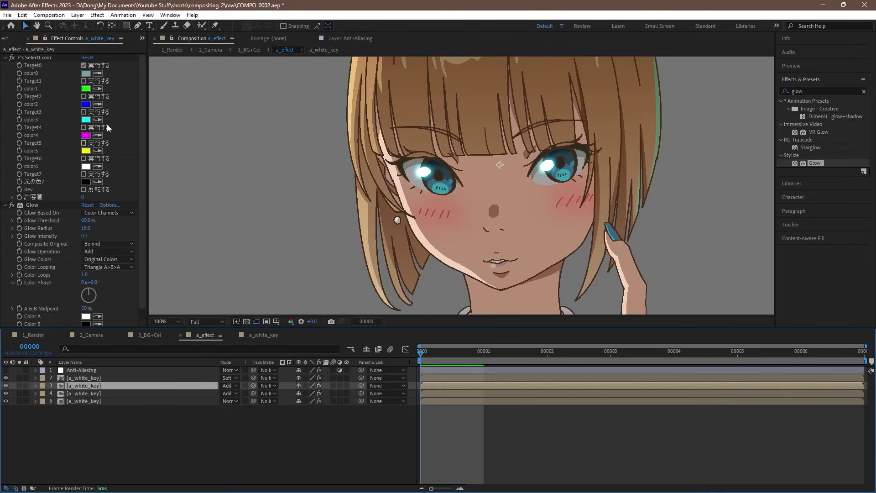
Step: Sample the small secondary highlight in the iris as color0 on the duplicated layer
left_click(97, 73)
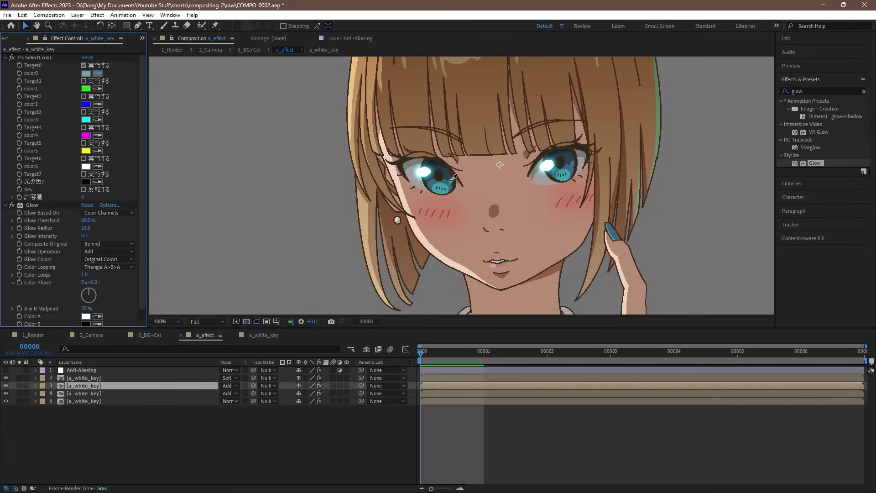
left_click(552, 174)
scroll(463, 182, "up", 4)
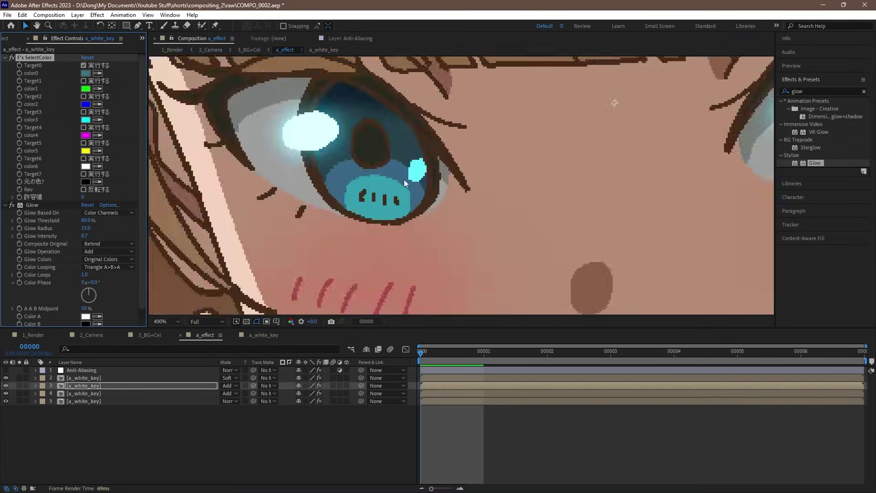
Step: Set the secondary highlight's glow to a 56.9% threshold, radius 5 and intensity 1.0
left_click(85, 228)
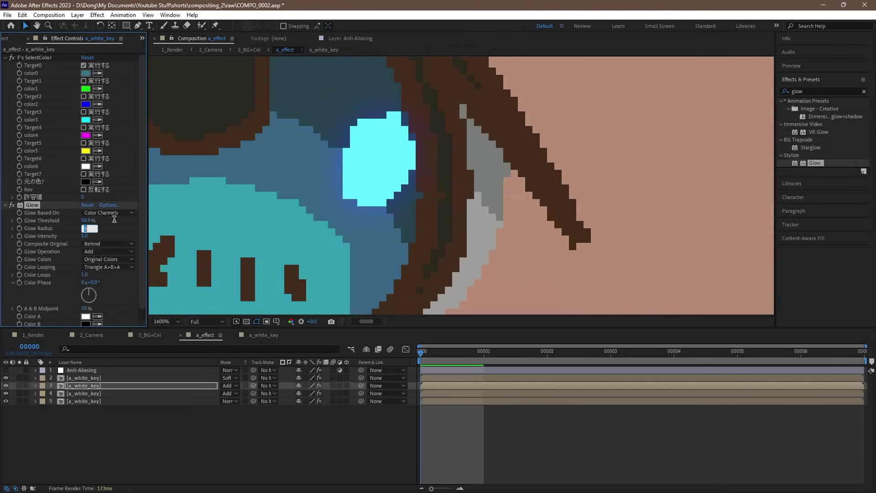
key("Return")
scroll(382, 170, "down", 6)
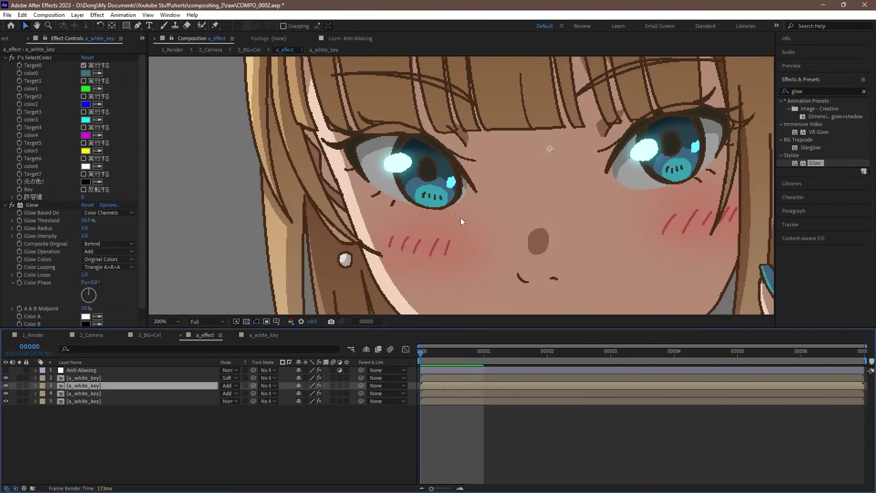
Step: Set the secondary highlight layer's opacity to 75%
key("t")
scroll(461, 185, "up", 6)
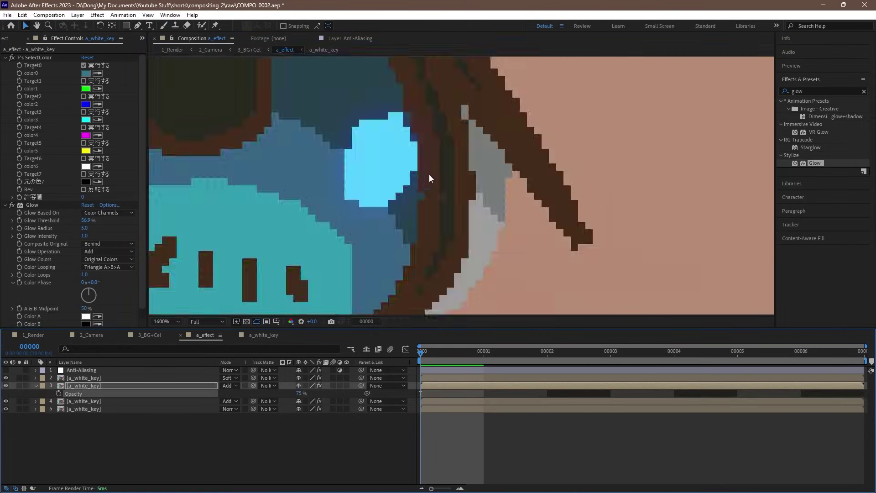
scroll(424, 176, "down", 8)
Step: Duplicate the secondary highlight layer and sample the teal lower iris area as the copy's color0
left_click(101, 385)
key("ctrl+d")
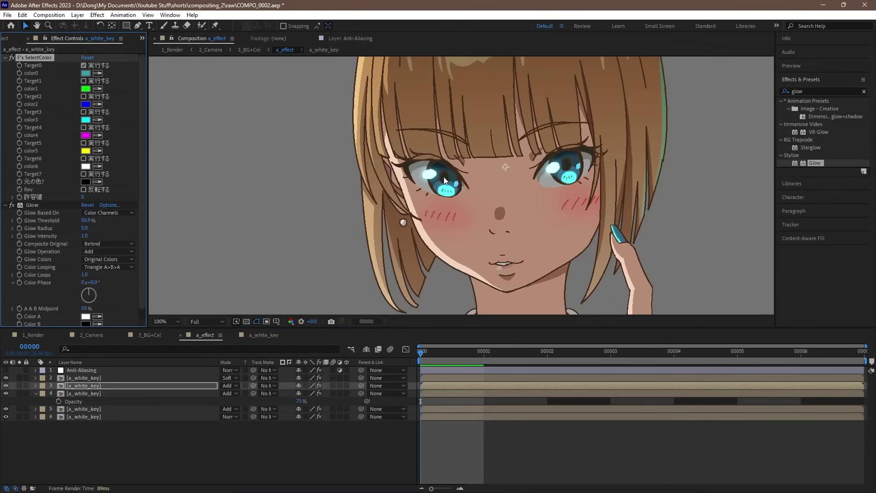
scroll(445, 183, "up", 4)
Step: Set the lower iris layer's opacity to 25% with a Glow Intensity of 0.7 and inspect both eyes
key("t")
left_click(302, 394)
scroll(479, 178, "down", 3)
scroll(479, 178, "up", 5)
type("12")
key("BackSpace")
key("BackSpace")
type("25")
key("Return")
scroll(456, 191, "down", 2)
scroll(456, 192, "up", 2)
scroll(438, 257, "down", 4)
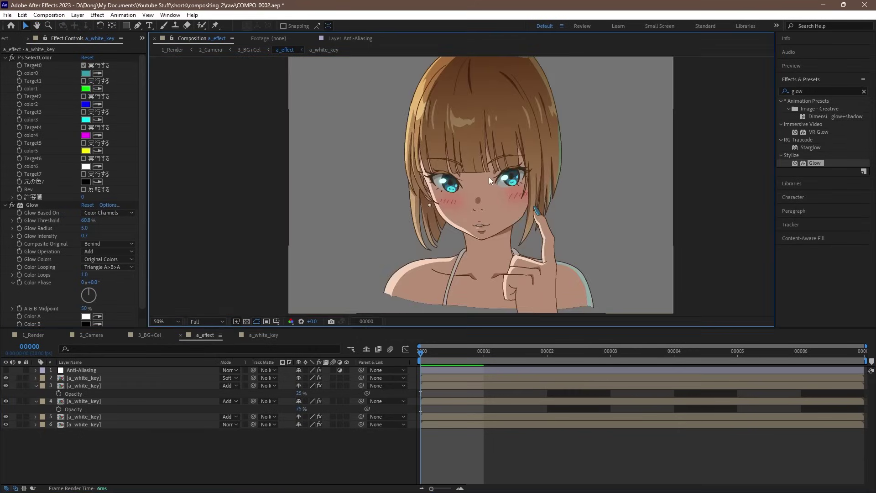
scroll(488, 176, "up", 5)
scroll(501, 203, "down", 1)
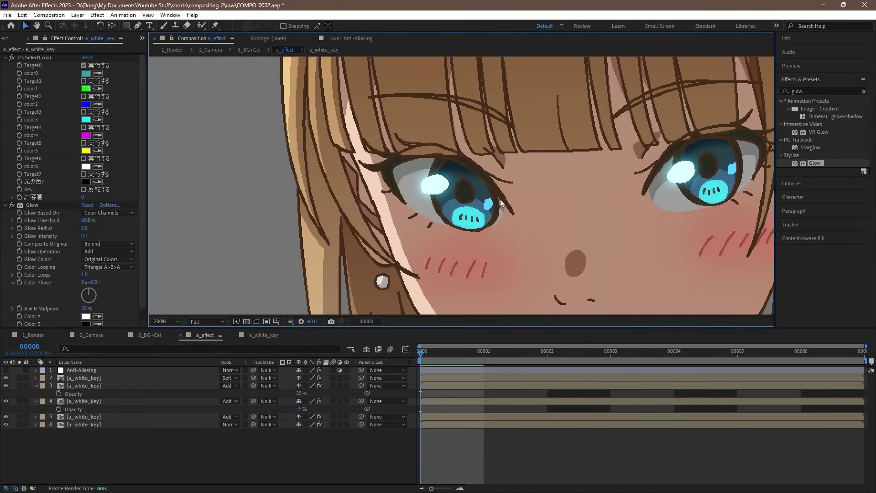
scroll(478, 224, "down", 4)
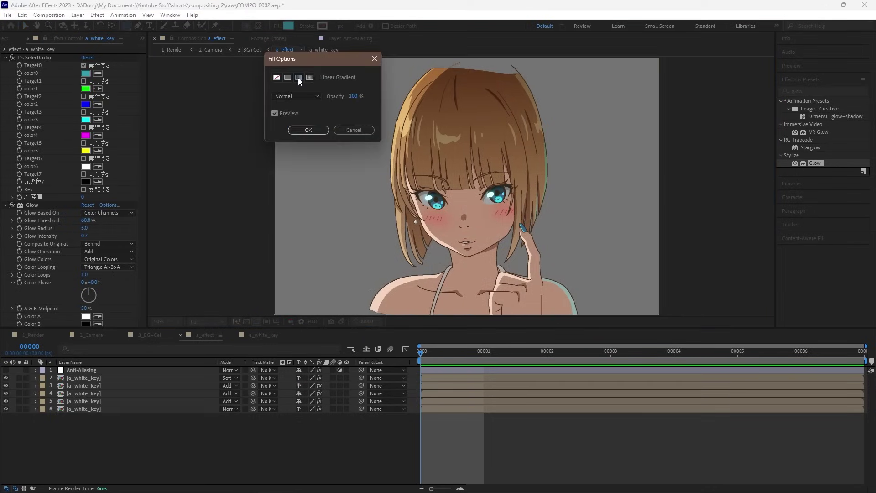
Step: Set the shape fill to a linear gradient and draw a tall rectangle over the right half of the character frame
left_click(308, 130)
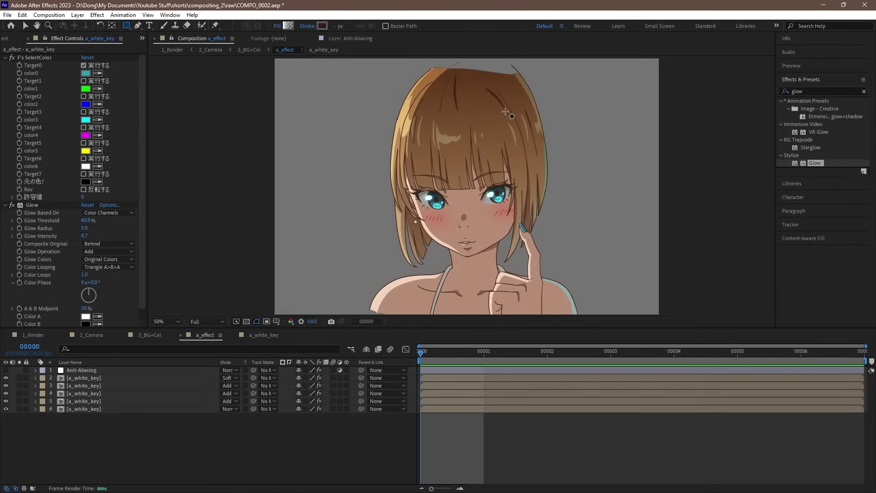
key("comma")
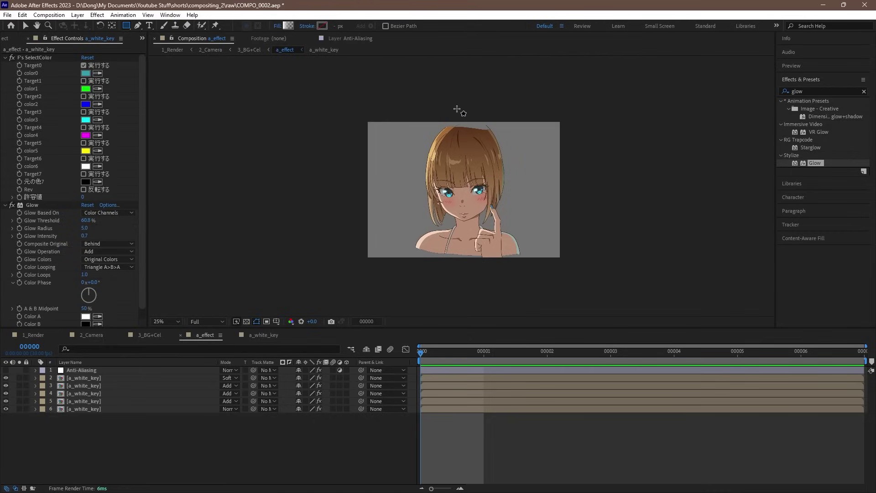
left_click_drag(449, 109, 568, 264)
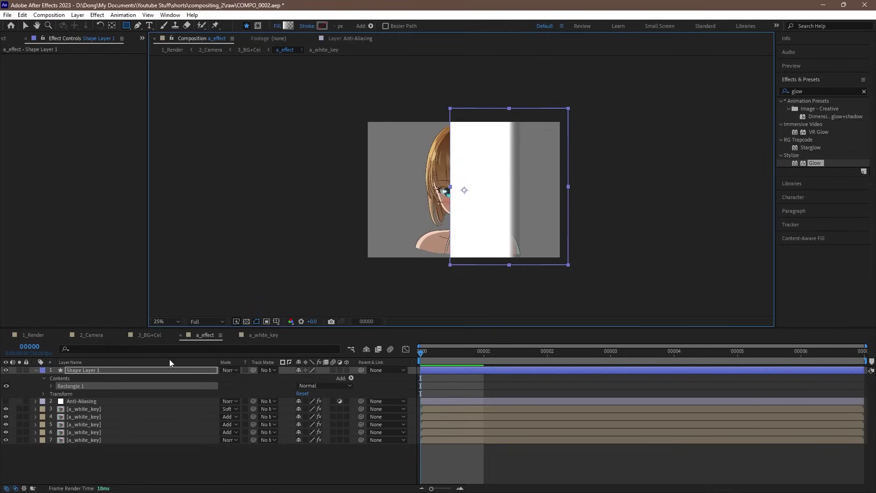
Step: Place the gradient shape layer beneath the Anti-Aliasing layer and set its blending mode to Multiply
left_click_drag(80, 370, 83, 404)
left_click(230, 378)
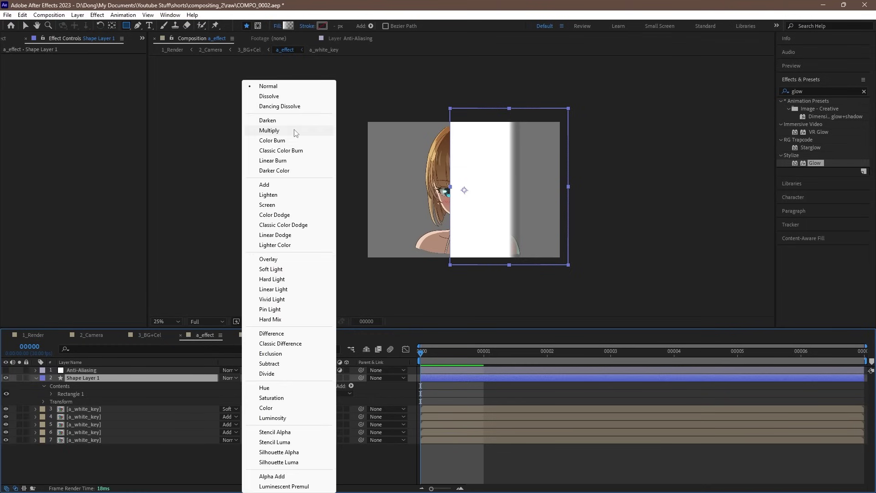
left_click(263, 131)
key("period")
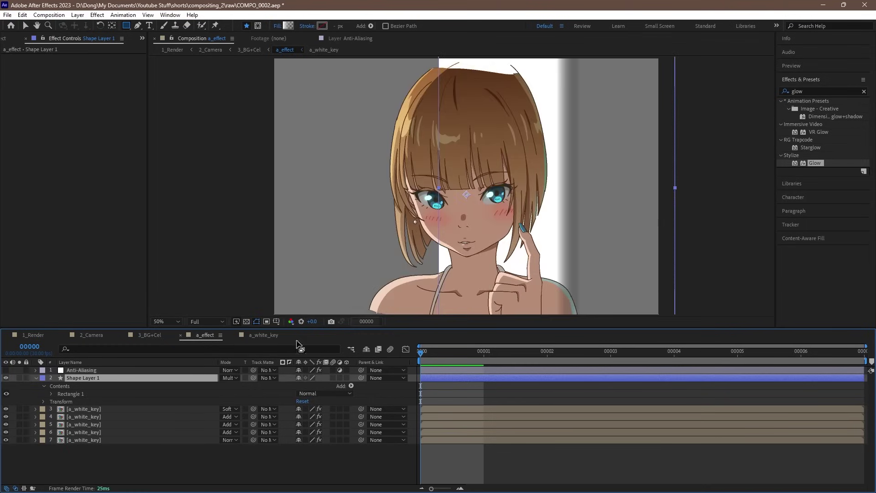
Step: Use the lowest a_white_key layer as the shape layer's track matte and make that matte layer visible again
left_click(265, 378)
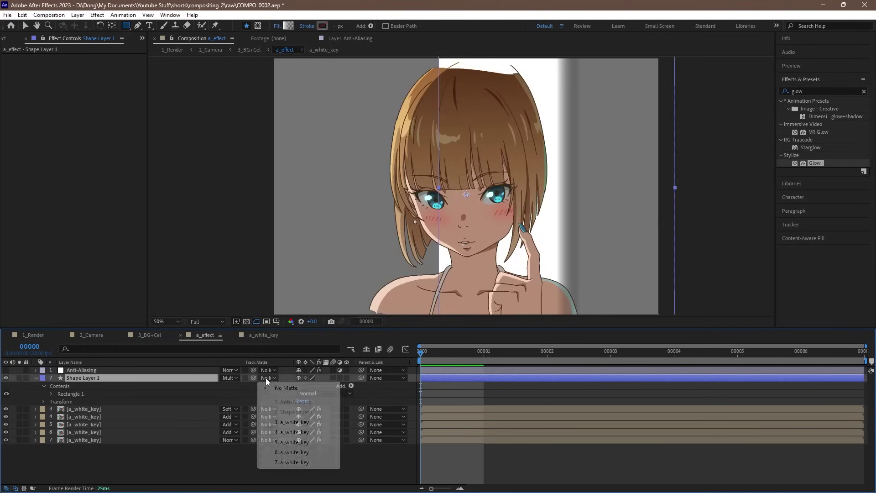
left_click(293, 462)
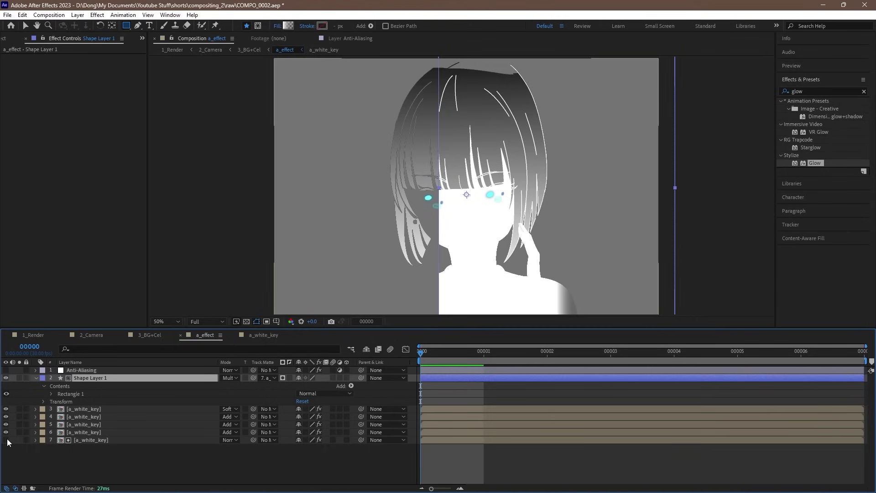
left_click(6, 440)
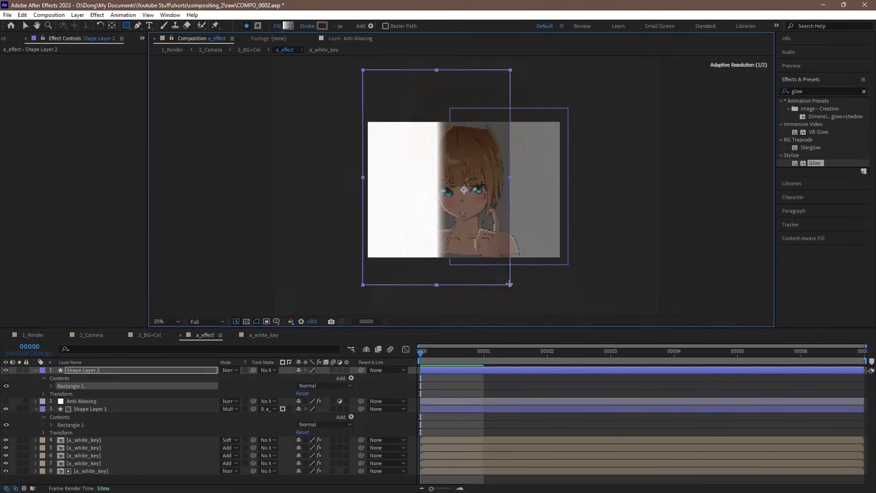
Step: Draw a second gradient rectangle over the character's left side, place it beneath Anti-Aliasing and matte it with the lowest a_white_key layer
left_click_drag(513, 287, 510, 282)
left_click_drag(114, 370, 92, 406)
left_click(269, 378)
left_click(292, 472)
Step: Set the second gradient shape to Soft Light and give its gradient's end opacity stop 0% opacity
left_click(229, 378)
left_click(263, 280)
left_click_drag(299, 135, 283, 135)
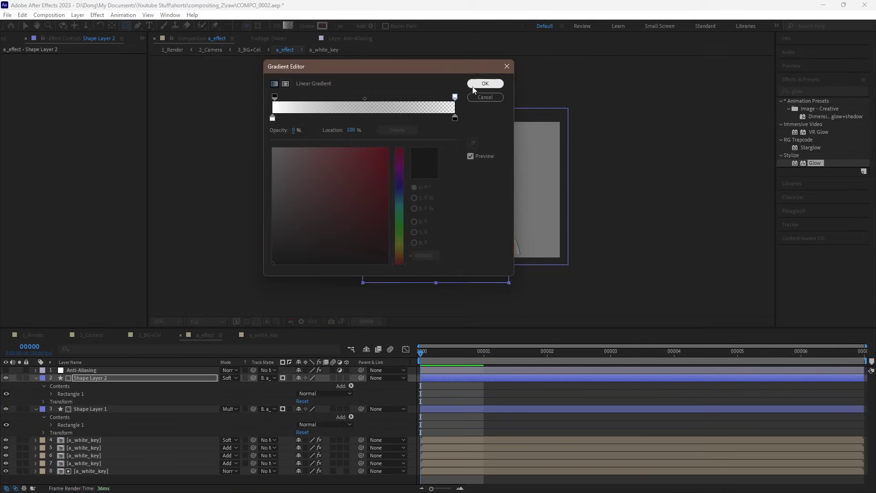
left_click(485, 84)
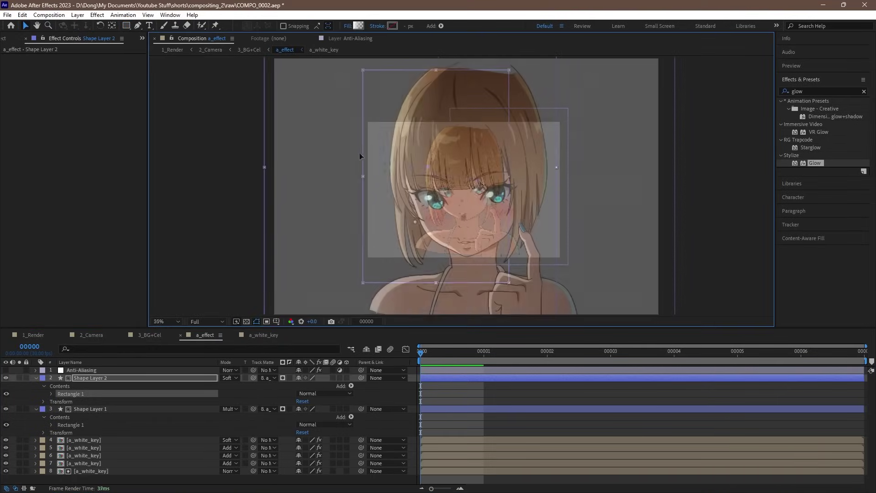
Step: Deselect the shapes, turn on the Anti-Aliasing layer and open the 3_BG+Cel composition
key("ctrl+shift+a")
key("period")
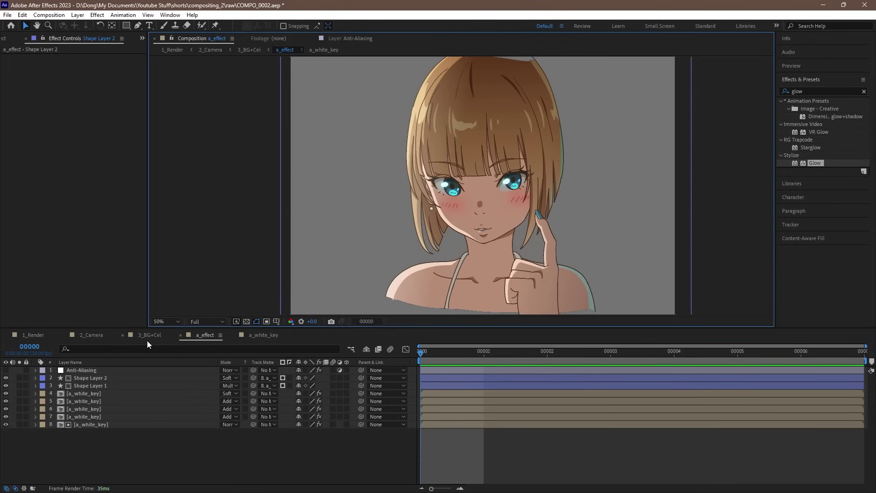
left_click(5, 370)
left_click(149, 335)
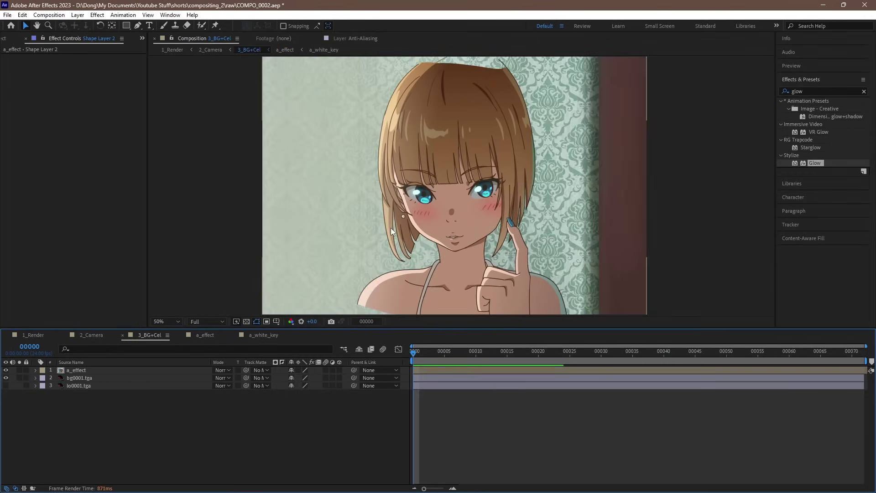
Step: Apply Fast Box Blur to the bg0001.tga background layer with a Blur Radius of 7
left_click(96, 379)
left_click(805, 91)
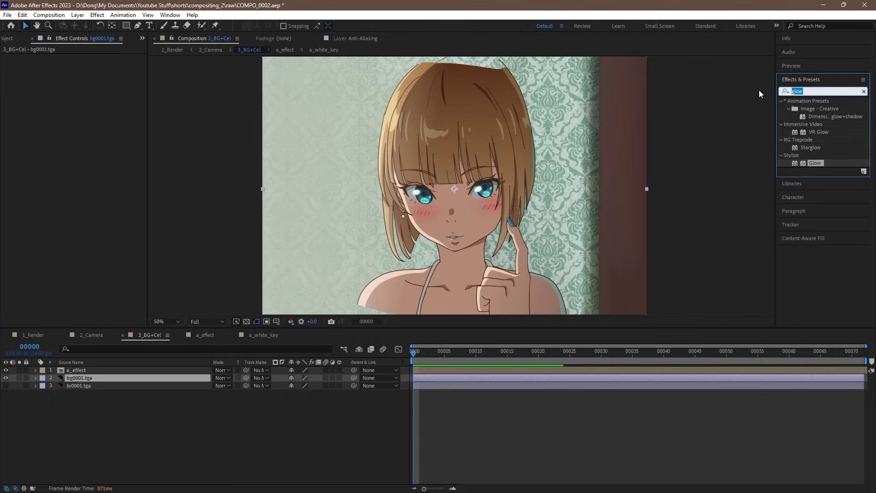
type("blur")
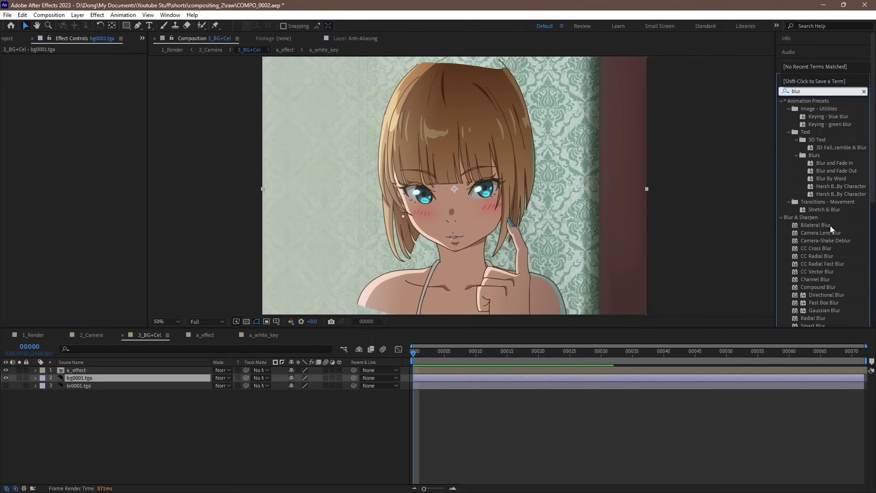
scroll(832, 223, "down", 3)
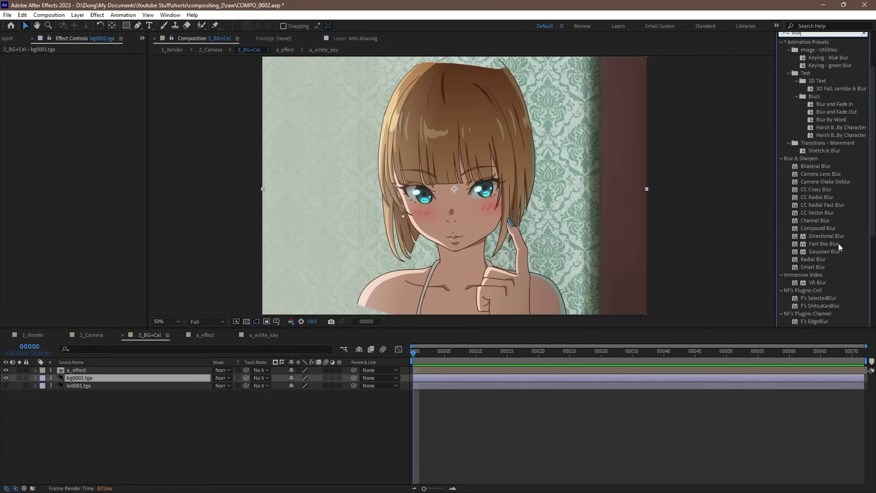
left_click_drag(834, 245, 68, 127)
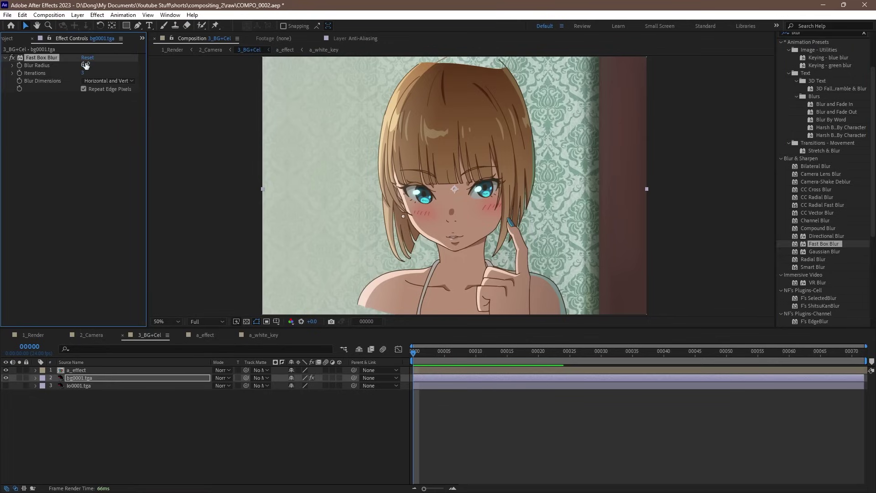
left_click_drag(85, 65, 135, 56)
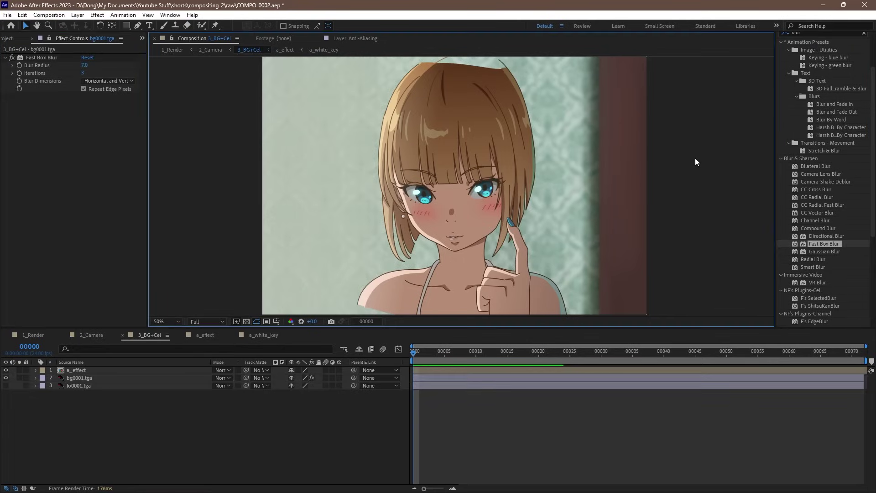
Step: Draw a linear-gradient rectangle covering the whole 3_BG+Cel frame
key("q")
key("comma")
left_click_drag(288, 76, 587, 268)
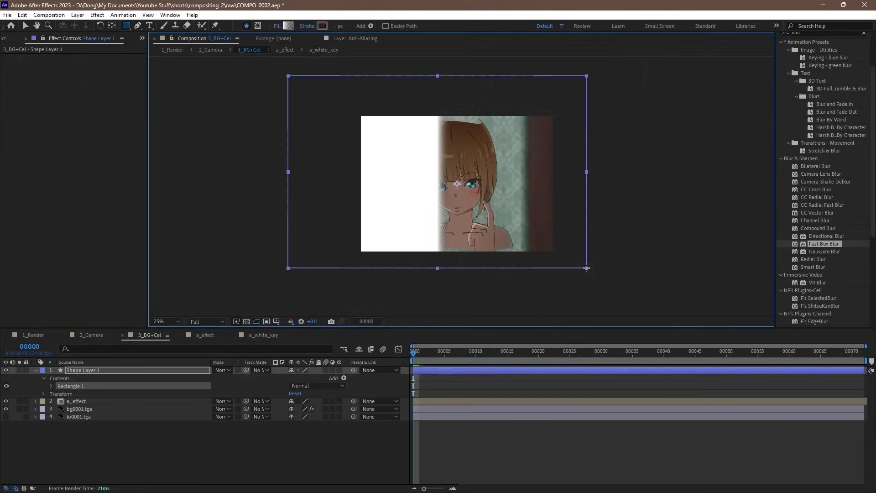
Step: Lower the opacity of the gradient's starting stop and set the shape layer's blending mode to Soft Light
left_click(288, 25)
left_click(273, 97)
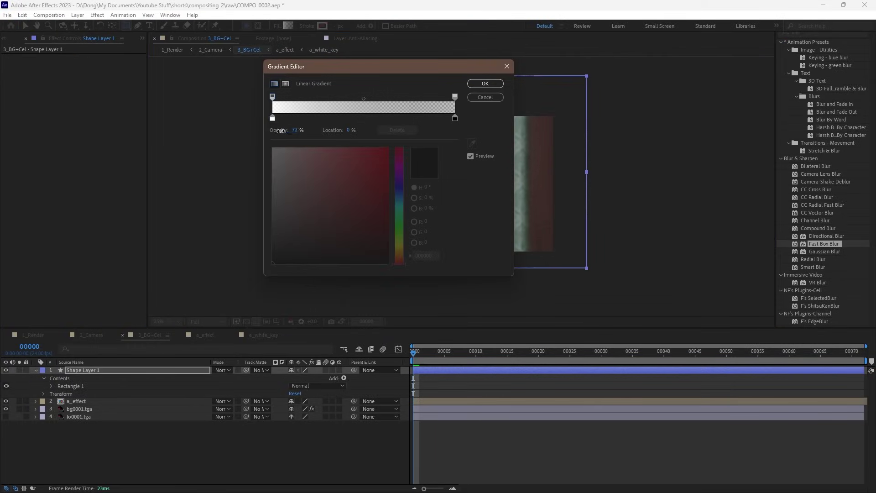
left_click(485, 84)
left_click(222, 370)
left_click(249, 266)
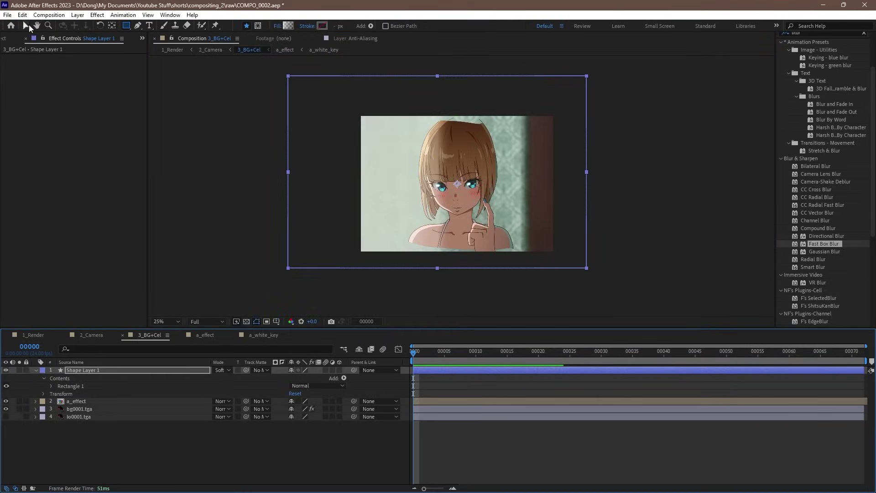
Step: Adjust the gradient's handles so the light falls off at a slight diagonal across the frame, and deselect the shape
left_click(25, 26)
mouse_move(468, 184)
left_mouse_down()
mouse_move(496, 186)
mouse_move(480, 188)
left_mouse_up()
key("ctrl+shift+a")
key("period")
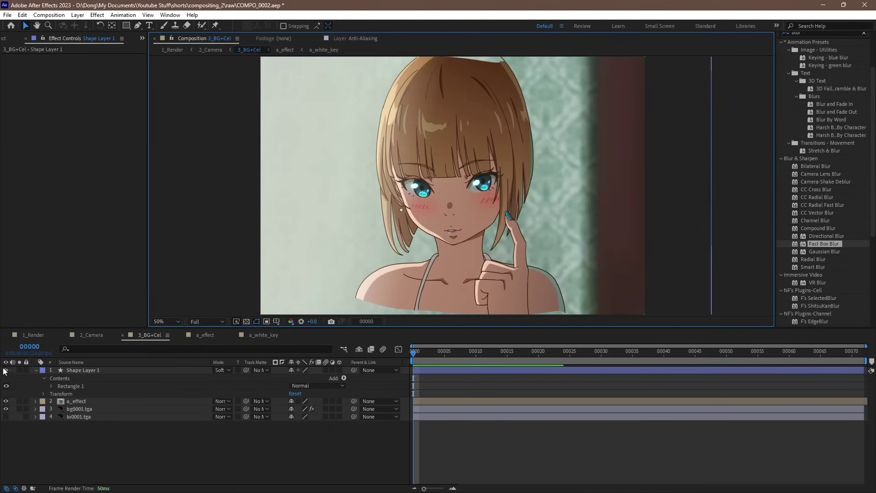
Step: Toggle the gradient shape layer's visibility to compare the frame with and without the light
left_click(5, 370)
left_click(5, 371)
left_click(6, 370)
left_click(5, 370)
left_click(6, 371)
left_click(5, 370)
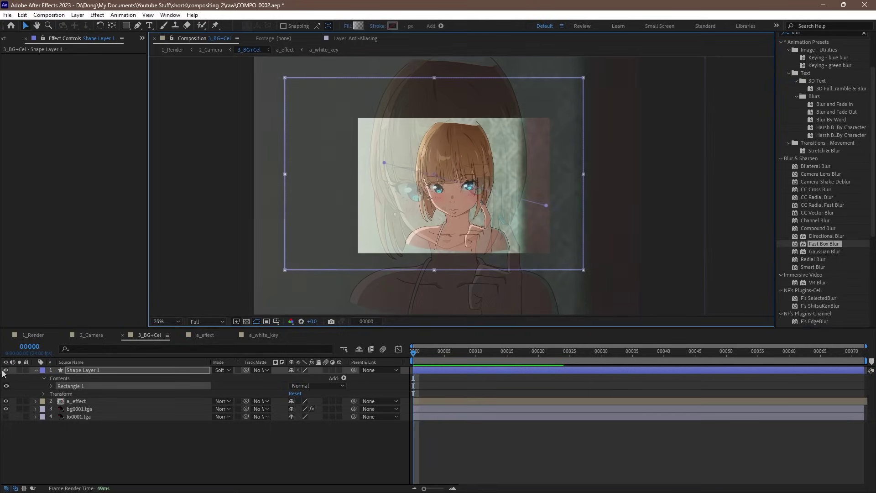
left_click(5, 370)
Step: Draw a tall solid-filled ellipse overlapping the left edge of the 3_BG+Cel frame
left_click_drag(126, 26, 173, 42)
left_click(277, 25)
left_click(308, 130)
mouse_move(287, 64)
left_mouse_down()
mouse_move(402, 484)
mouse_move(431, 313)
left_mouse_up()
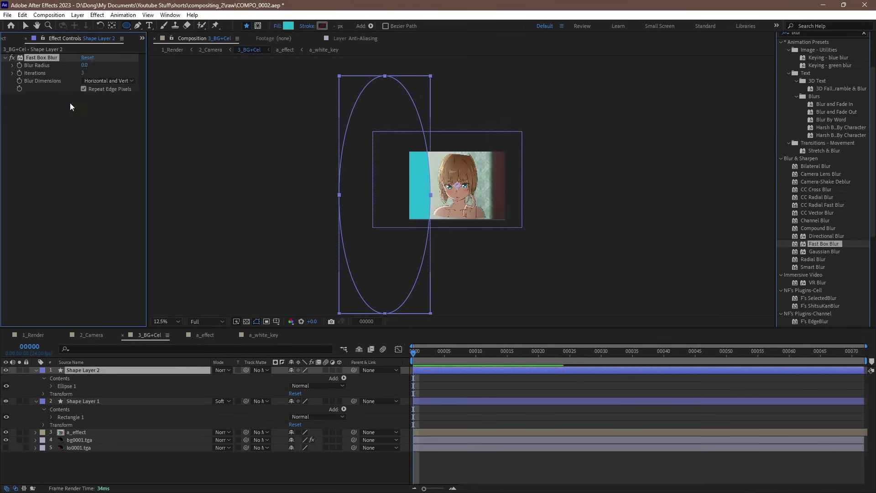
Step: Apply Fast Box Blur to the ellipse shape layer with a blur radius of 350 and set its blending mode to Color Dodge
left_click_drag(824, 244, 76, 56)
key("v")
key("period")
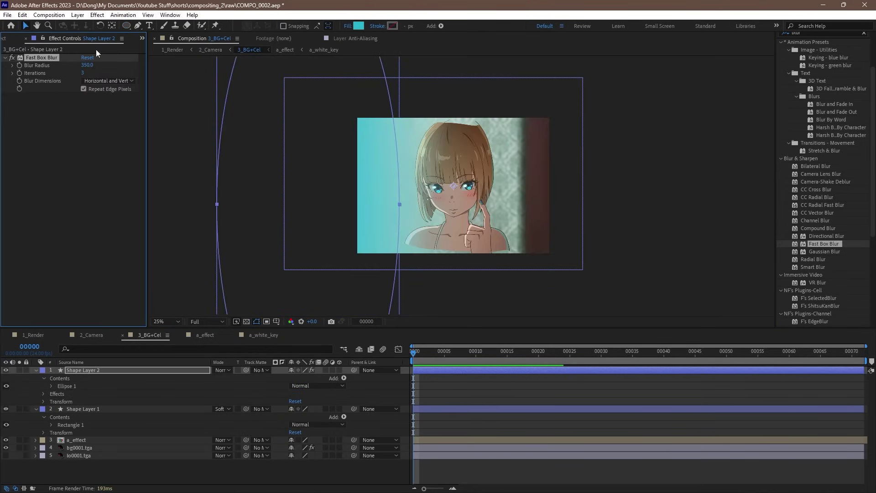
left_click(222, 370)
left_click(250, 212)
scroll(819, 88, "up", 2)
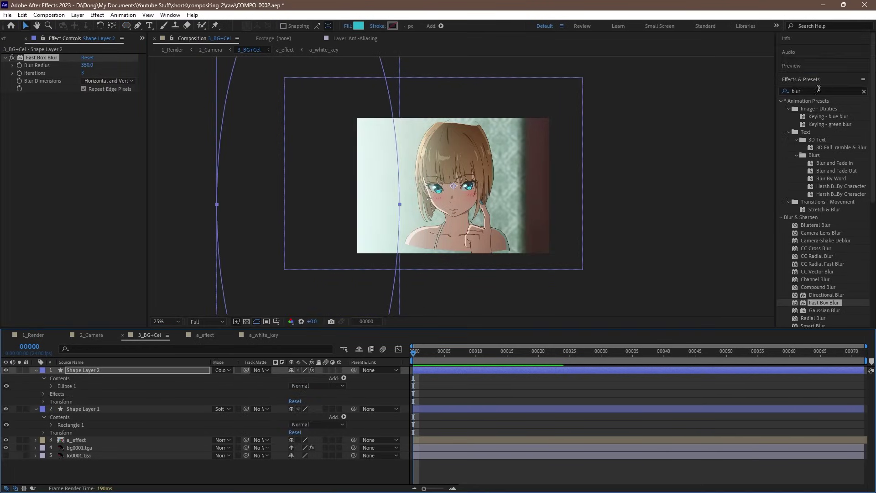
Step: Apply Hue/Saturation to the blurred ellipse layer and set Master Saturation to 14
double_click(819, 89)
type("hue")
left_click_drag(826, 140, 10, 143)
left_click(84, 168)
type("14")
key("Return")
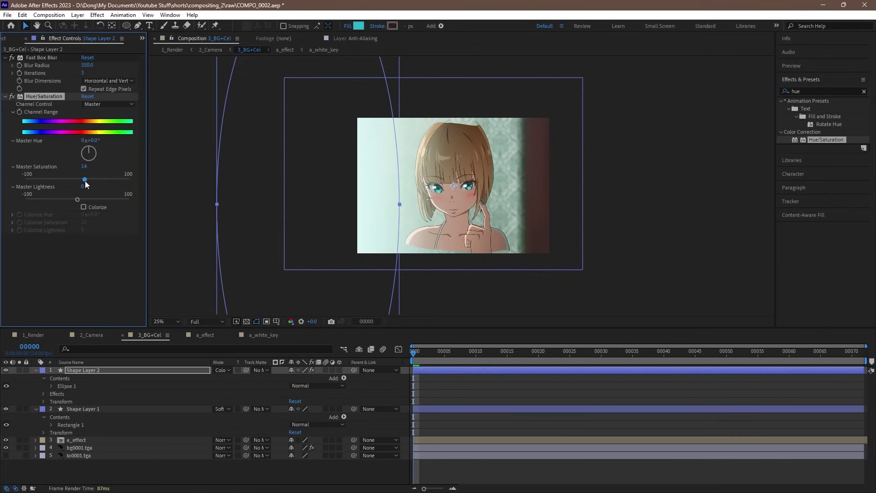
Step: Deselect the ellipse, check the light on the character up close, and collapse the properties of both shape layers
left_click(176, 135)
scroll(362, 201, "up", 2)
scroll(361, 202, "down", 2)
scroll(555, 267, "up", 2)
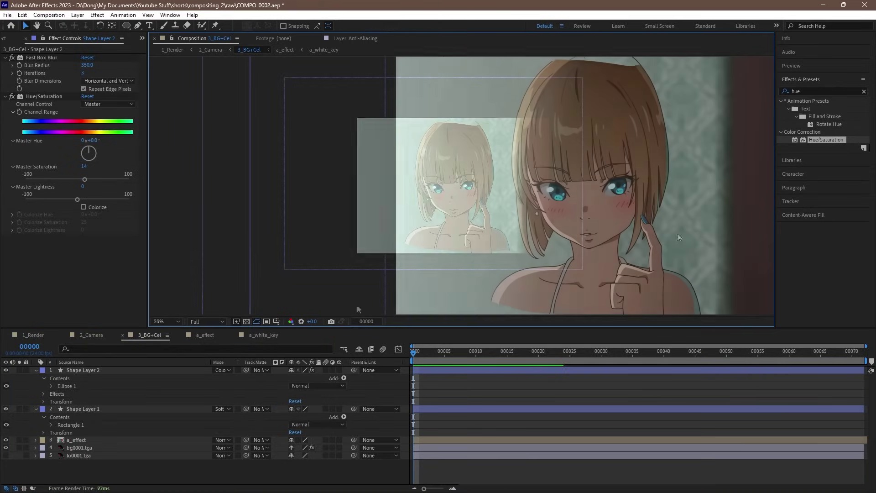
left_click(37, 370)
left_click(36, 378)
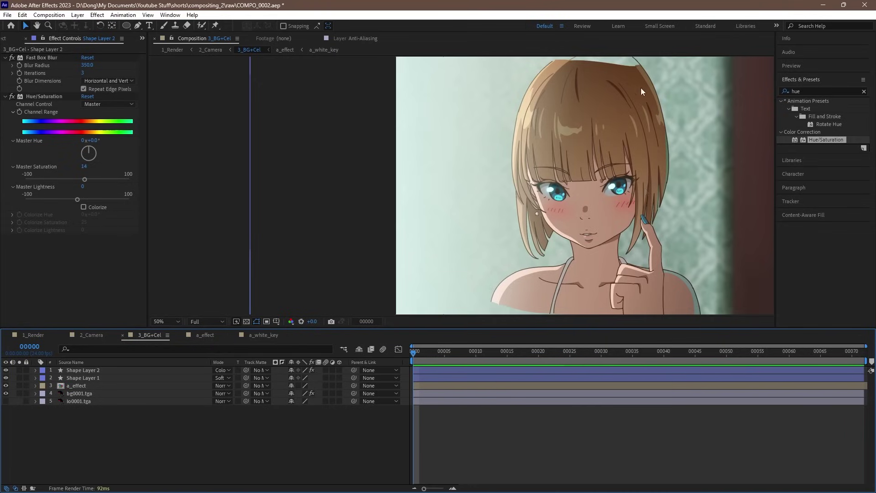
Step: In the 2_Camera composition, apply Lumetri Color to the 3_BG+Cel layer and set its contrast to -45
left_click(79, 339)
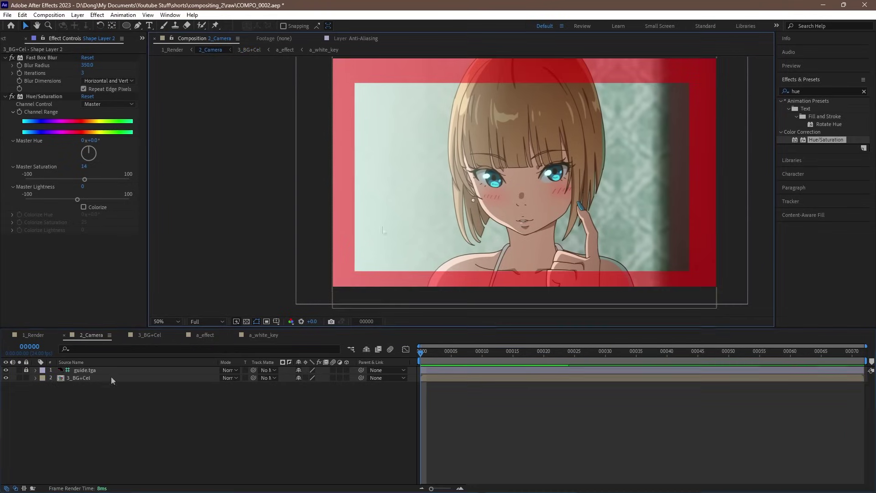
left_click(110, 377)
left_click(818, 91)
key("BackSpace")
key("BackSpace")
key("BackSpace")
type("lumetri")
left_click_drag(840, 109, 86, 143)
left_click(13, 66)
left_click(86, 143)
type("-45")
key("Return")
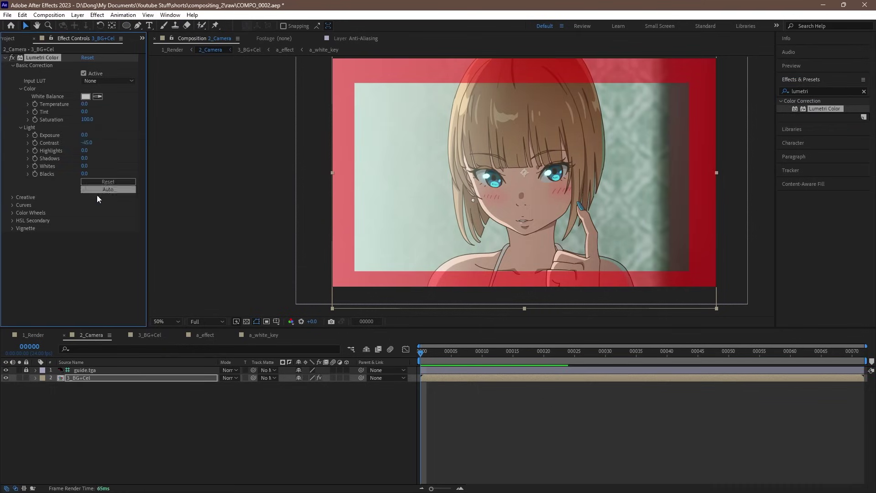
Step: Give the Lumetri grade the creative look Fuji ETERNA 250D Fuji 3510 (by Adobe) at an intensity of 75
left_click(12, 197)
left_click(128, 202)
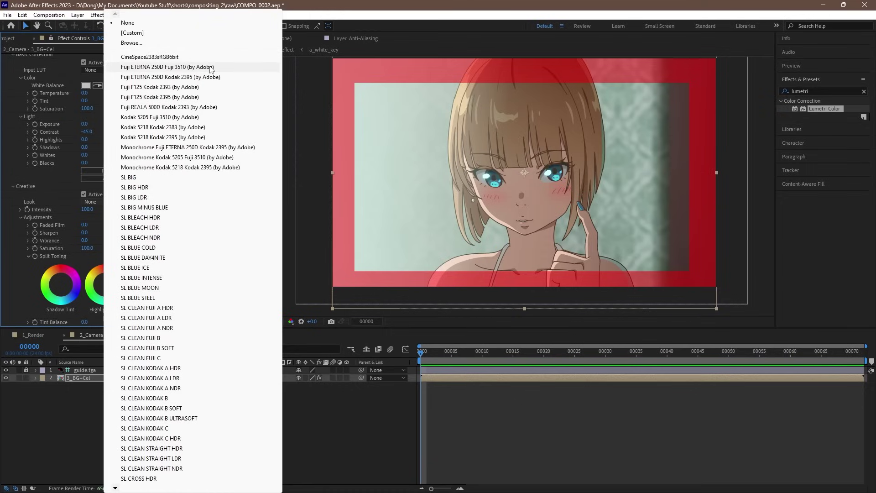
left_click(211, 68)
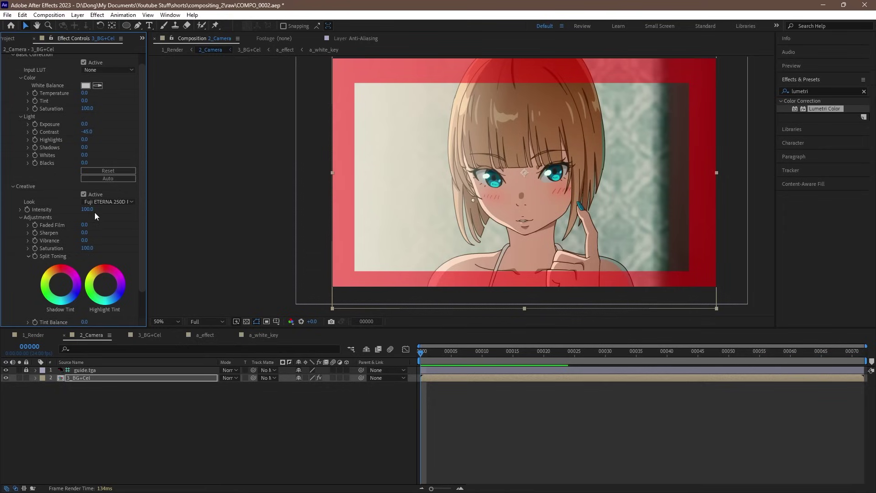
left_click_drag(85, 209, 112, 204)
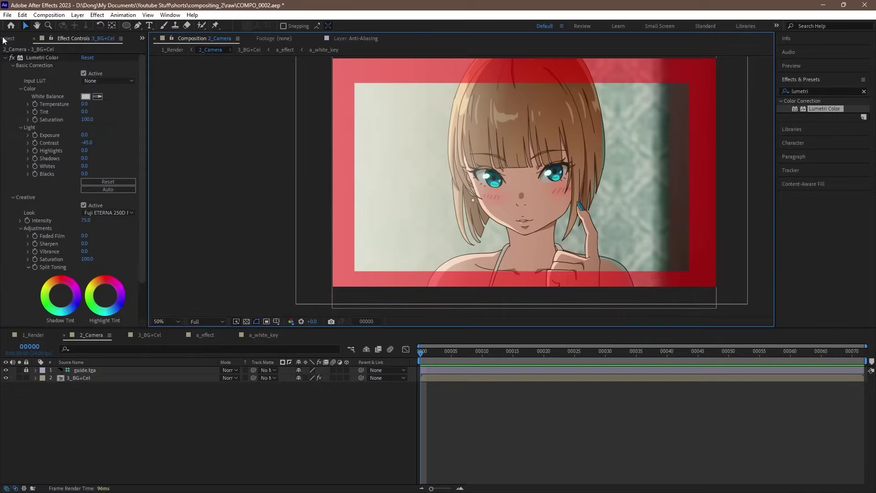
Step: Place the Adjustment Layer 1 solid above 3_BG+Cel in 2_Camera and make it act as an adjustment layer
left_click(14, 38)
left_click_drag(53, 219, 122, 374)
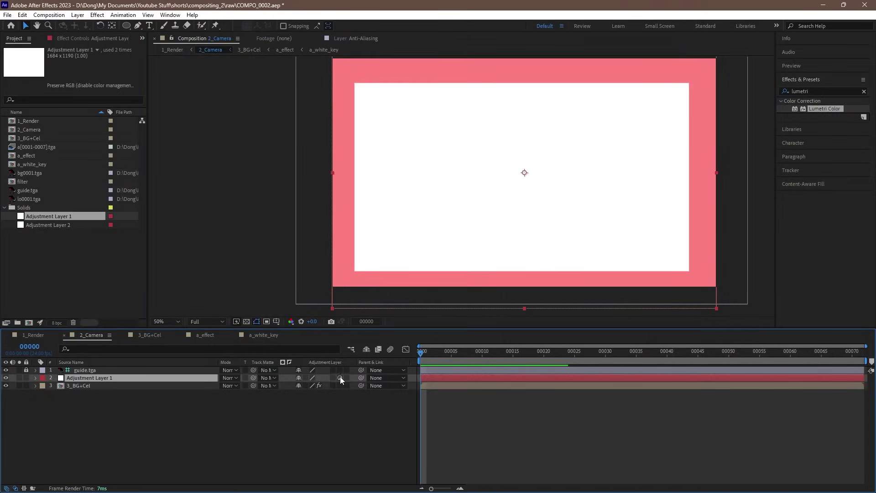
left_click(340, 378)
Step: Apply Gaussian Blur to Adjustment Layer 1 with a blurriness of 2
left_click(88, 38)
double_click(828, 93)
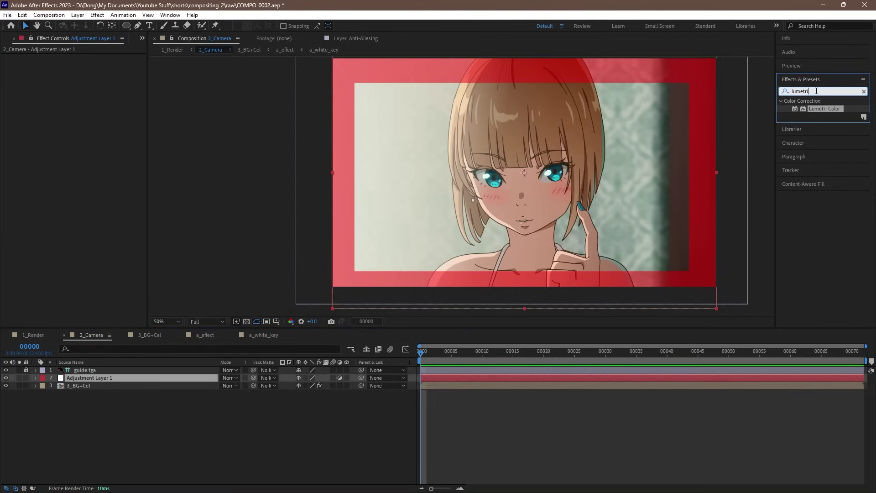
type("blur")
left_click_drag(824, 251, 137, 380)
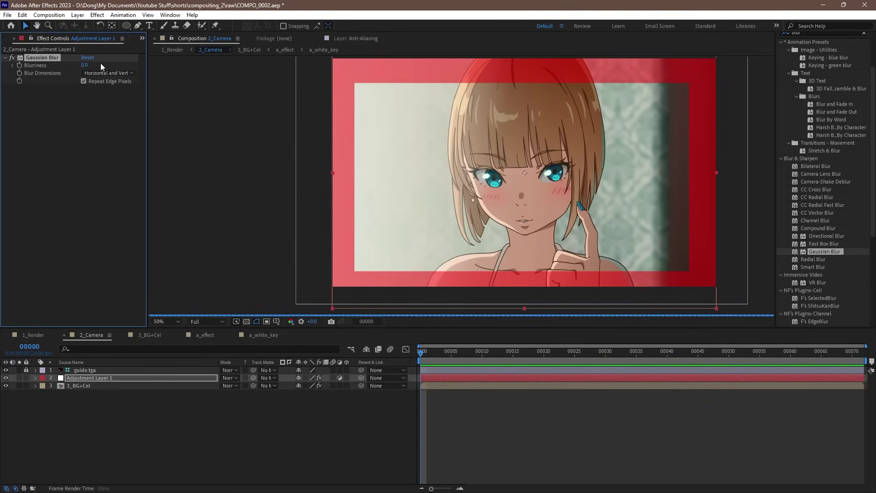
left_click(86, 65)
type("2")
key("Return")
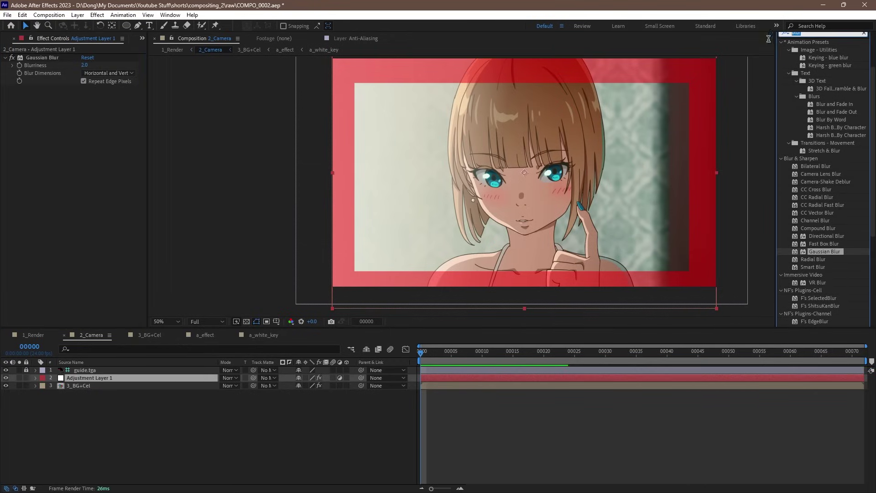
Step: Apply Add Grain to Adjustment Layer 1, with the viewing mode on Final Output and a grain size of 0.5
double_click(831, 90)
type("grain")
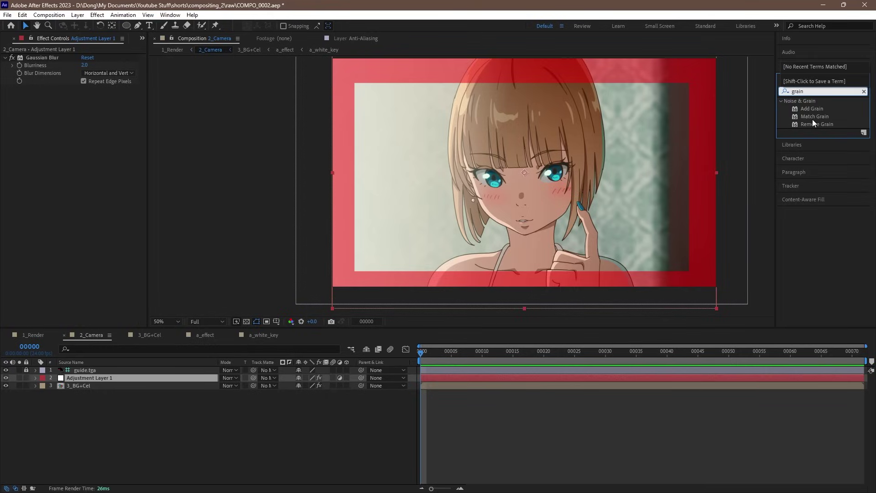
left_click_drag(812, 109, 82, 130)
left_click(109, 96)
left_click(113, 126)
key("slash")
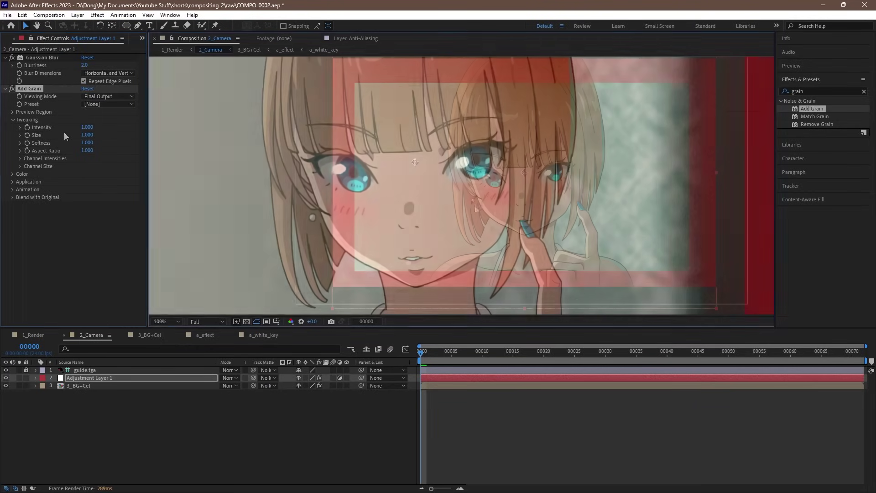
left_click(86, 135)
type("0")
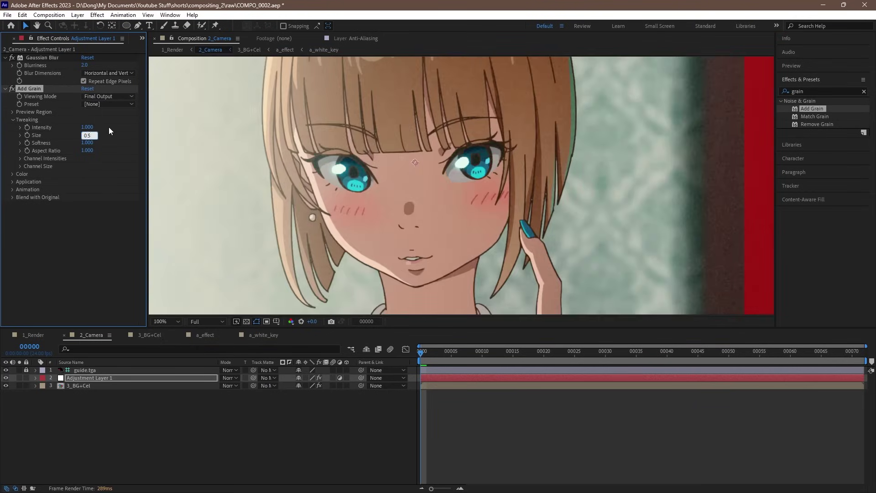
Step: Set the grain's application to 0.25 in the shadows and 0.2 in the highlights
left_click(12, 174)
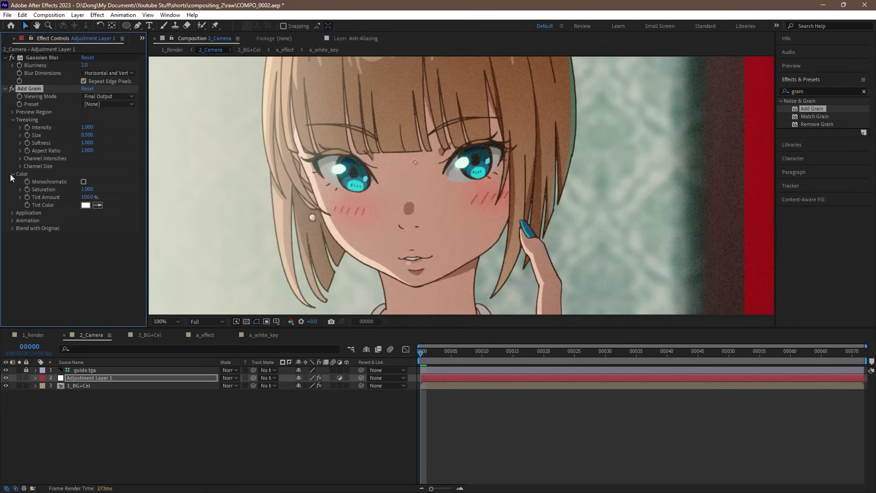
left_click(11, 213)
left_click(87, 228)
type("0.25")
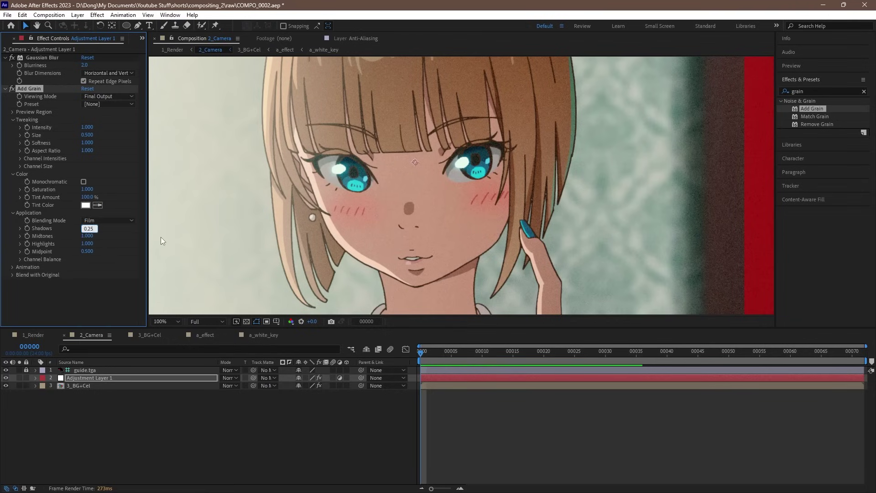
key("Return")
left_click(86, 245)
type("0.2")
key("Return")
Step: Set the grain's animation speed to 0.2
left_click(12, 268)
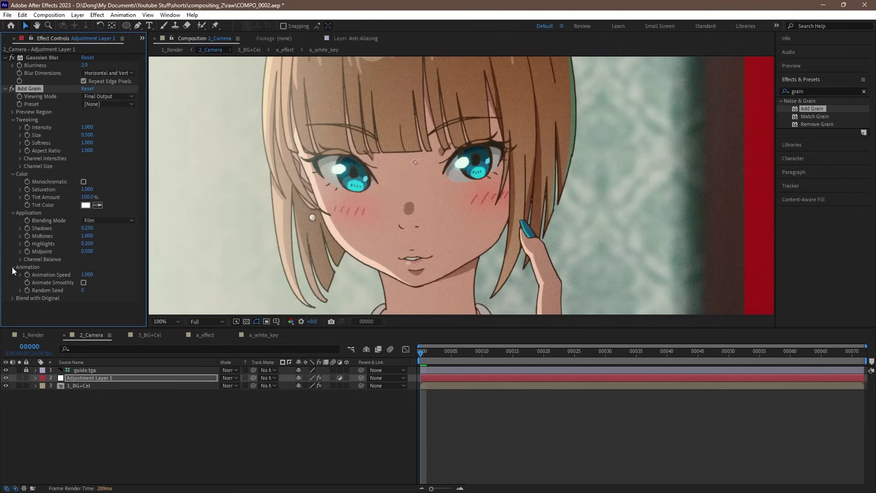
left_click(86, 275)
type("0.2")
key("Return")
scroll(480, 181, "down", 2)
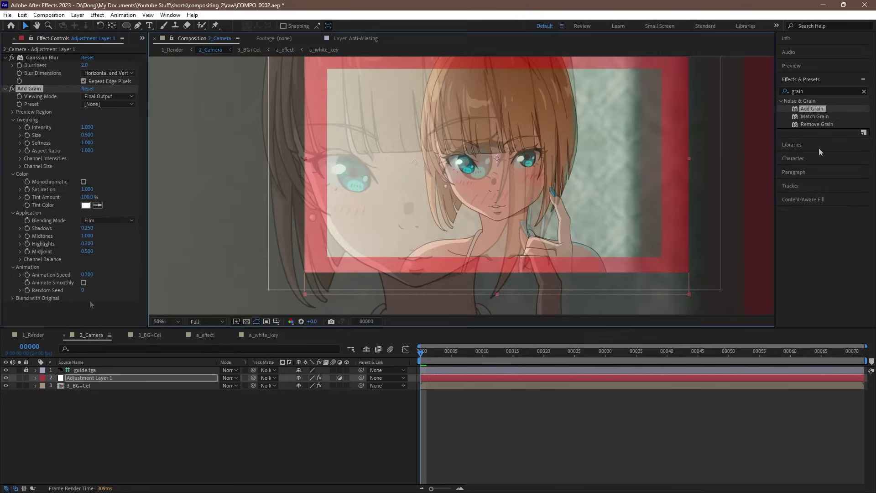
Step: Apply Channel Blur to Adjustment Layer 1 below the grain effect
left_click(784, 91)
type("chan")
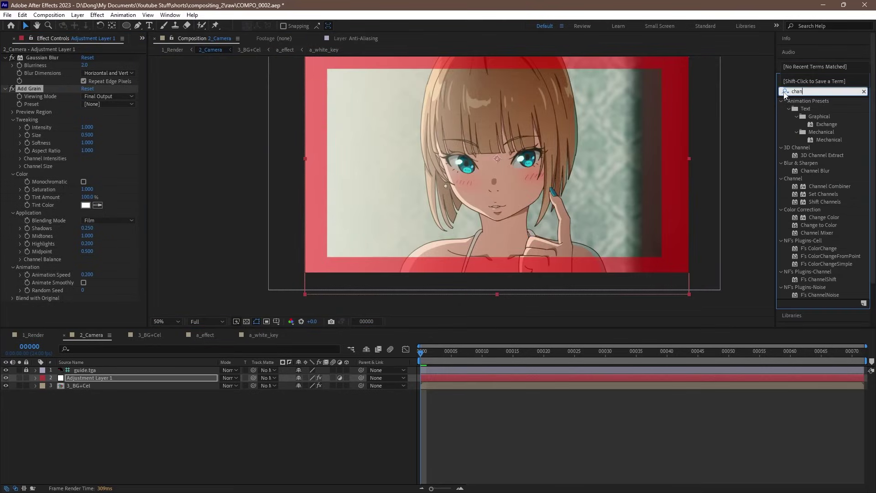
type("nel")
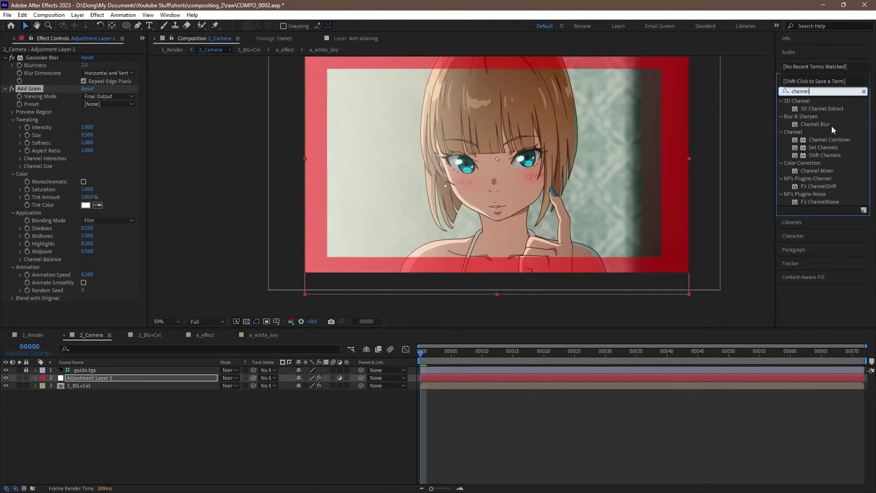
left_click_drag(821, 124, 60, 318)
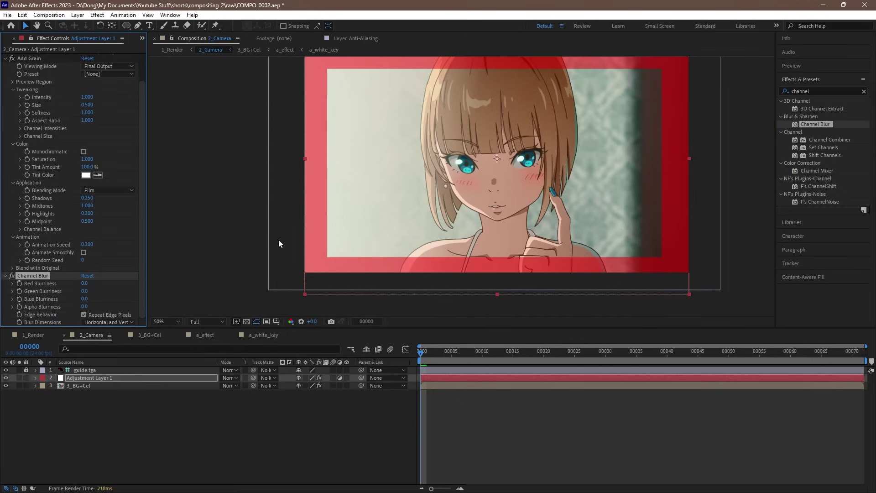
Step: Set the Channel Blur's red blurriness to 0.5 and green blurriness to 1, and check the face up close
left_click(85, 283)
type("0.5")
key("Tab")
type("1")
left_click(220, 231)
scroll(461, 186, "up", 3)
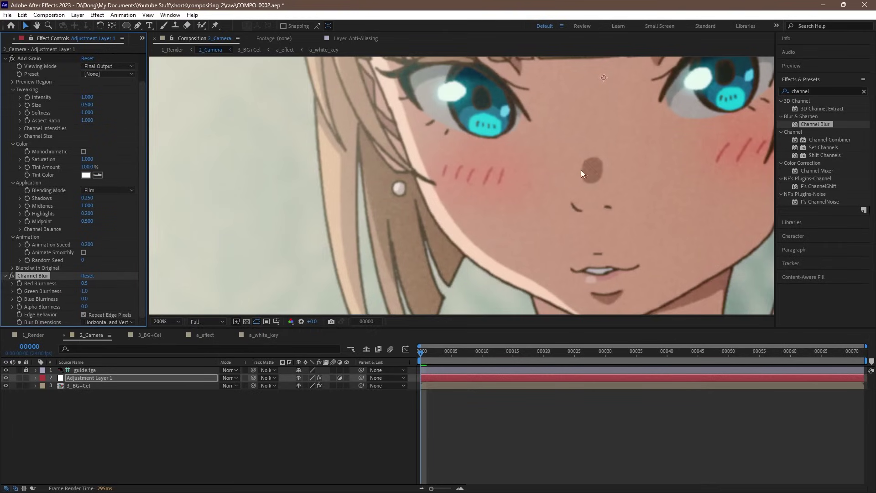
scroll(539, 190, "down", 2)
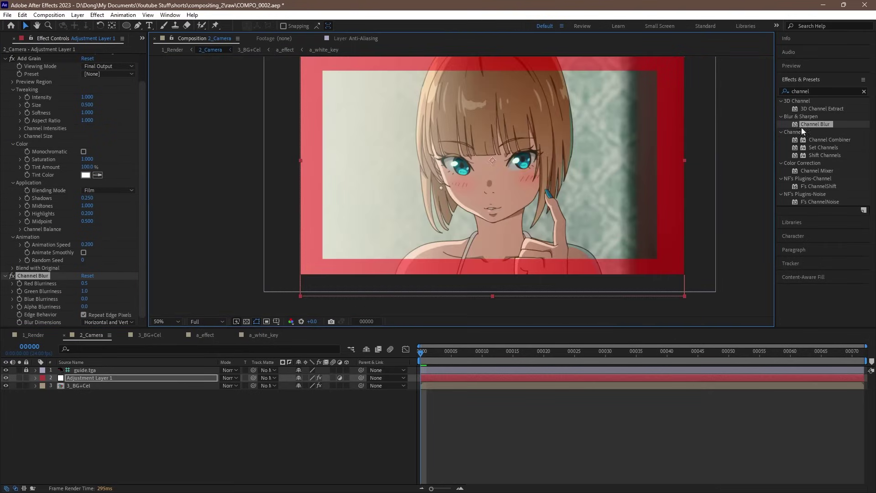
Step: Apply the Noise effect to Adjustment Layer 1 with a noise amount of 3%, and check the texture up close
double_click(822, 91)
type("noise")
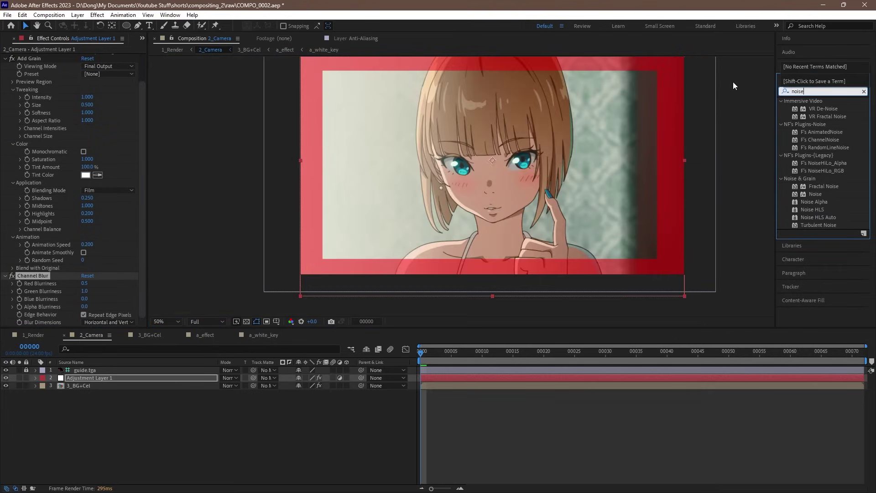
left_click_drag(816, 193, 56, 311)
left_click(85, 306)
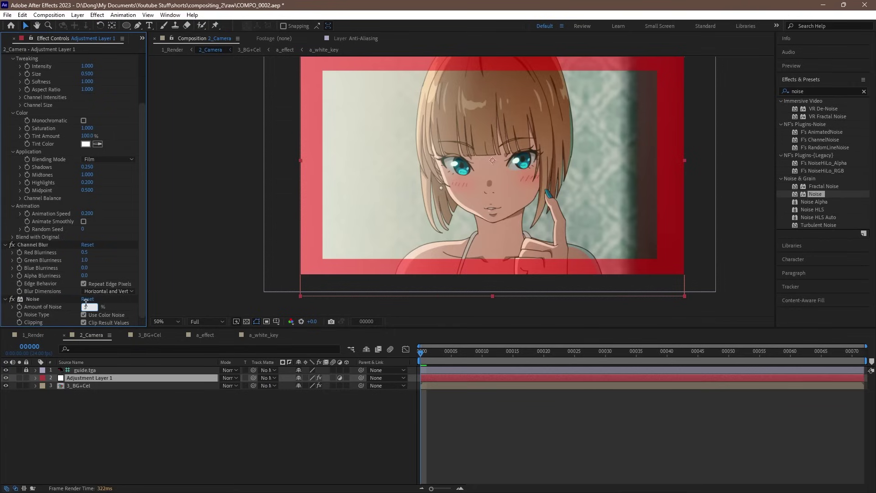
type("3")
key("Return")
scroll(504, 200, "up", 3)
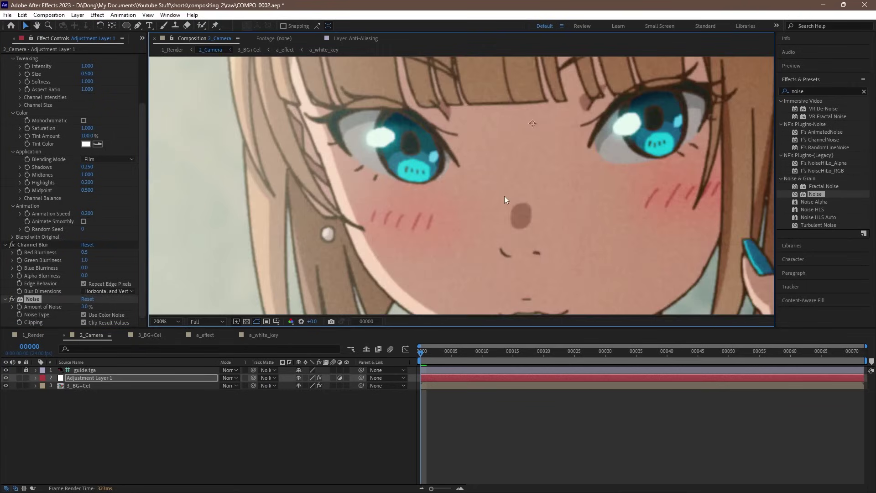
scroll(498, 198, "down", 4)
Step: Set Adjustment Layer 1's opacity to 50%, check the softened result on the face, and deselect the layer
left_click(124, 377)
key("t")
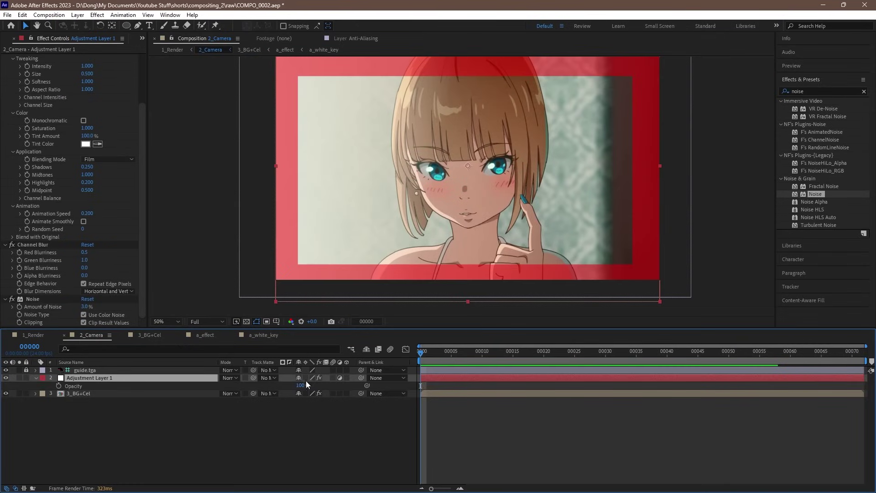
left_click(302, 385)
type("50")
key("Return")
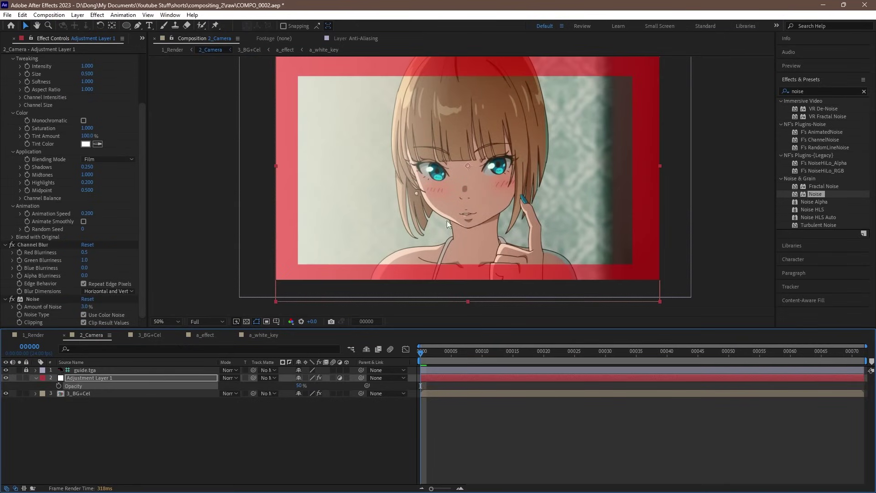
scroll(471, 199, "up", 2)
scroll(476, 202, "down", 1)
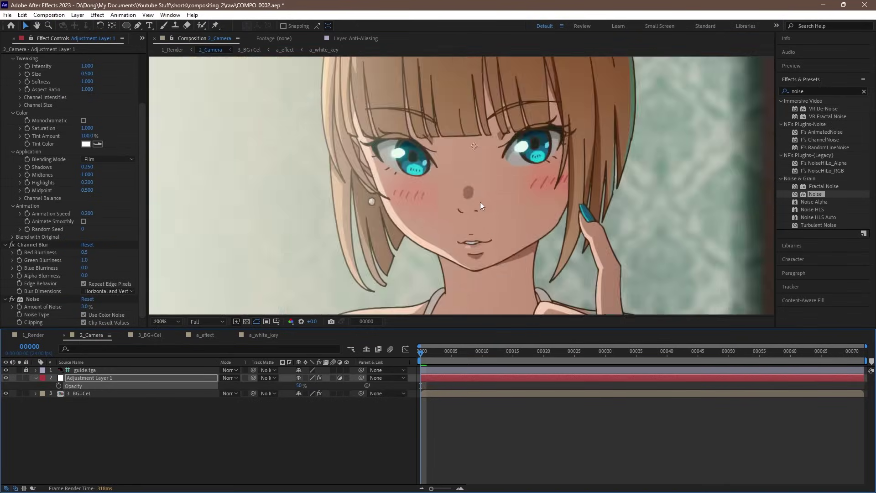
scroll(480, 202, "down", 1)
scroll(480, 201, "up", 1)
scroll(506, 242, "down", 1)
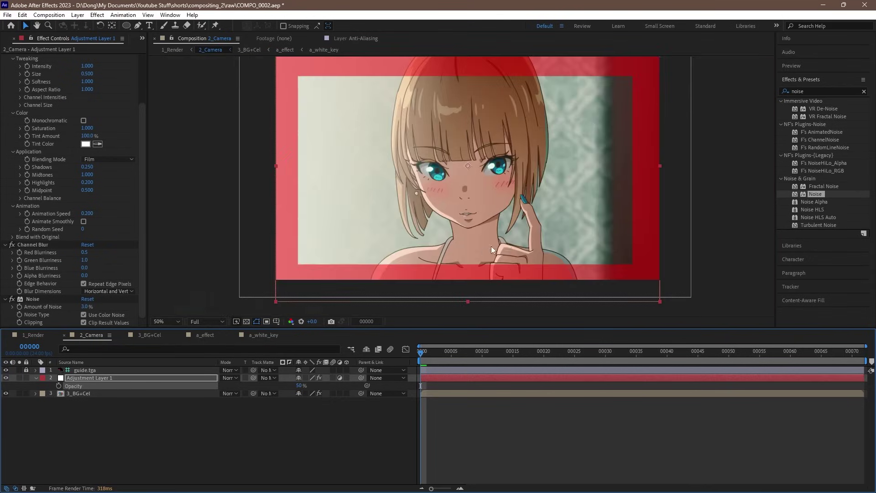
left_click(742, 234)
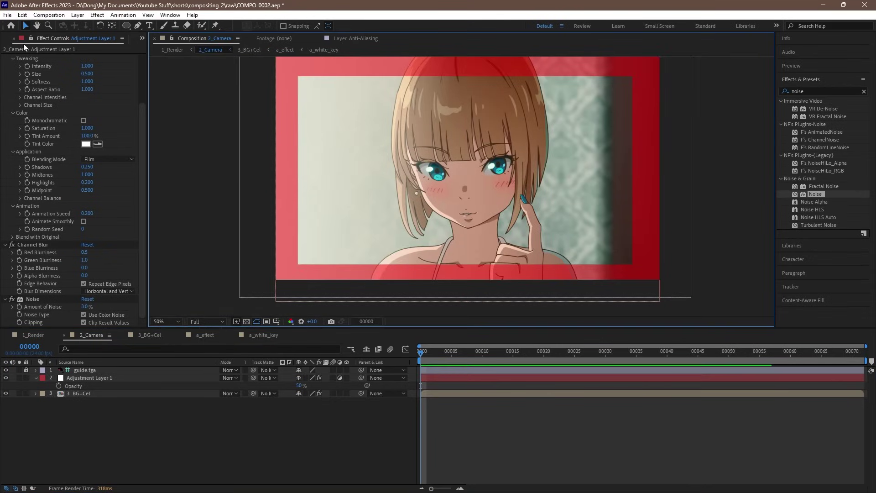
Step: Add the filter composition between Adjustment Layer 1 and 3_BG+Cel and turn on Collapse Transformations for it
left_click(6, 44)
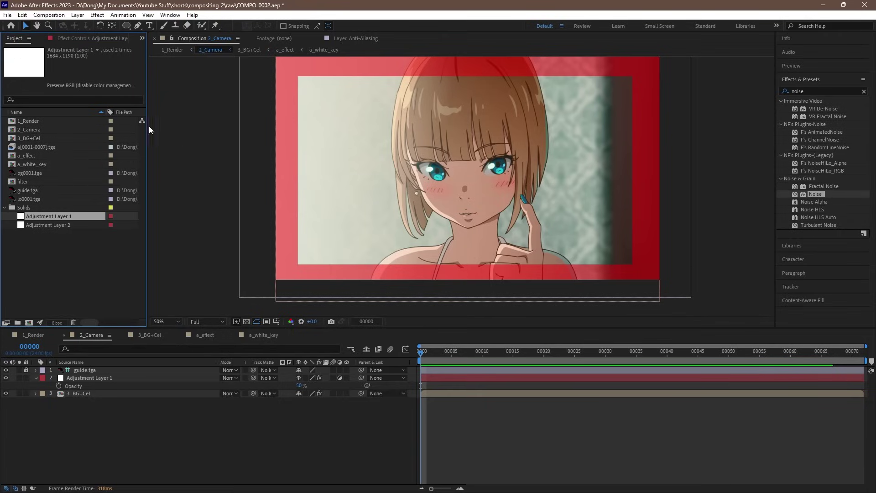
left_click_drag(41, 184, 102, 387)
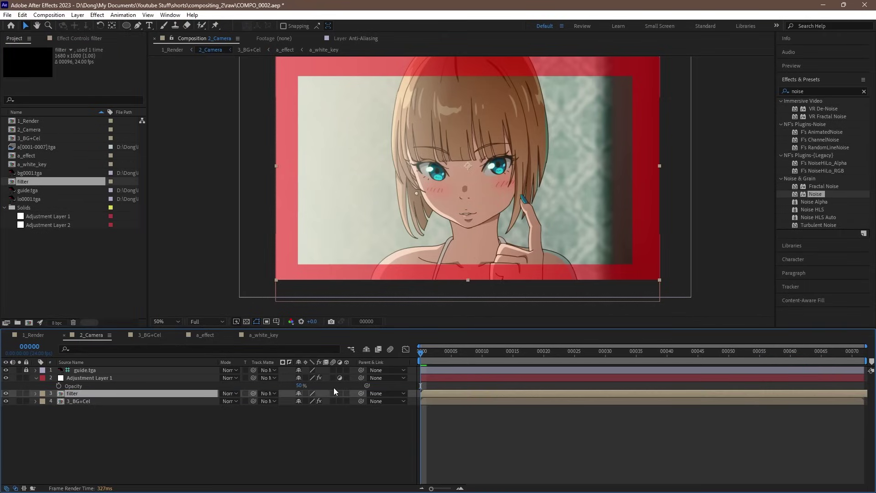
left_click(303, 394)
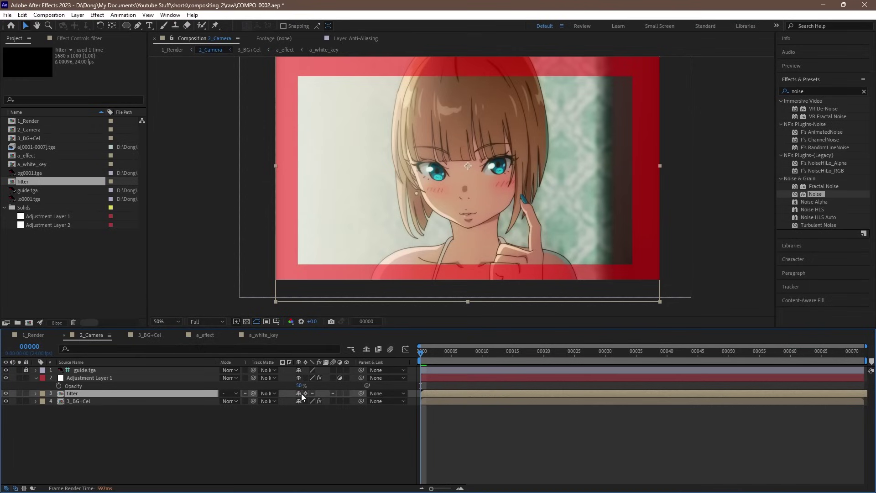
Step: Set the filter layer's opacity to 50% and open the 1_Render composition
key("t")
left_click(301, 401)
type("50")
key("Return")
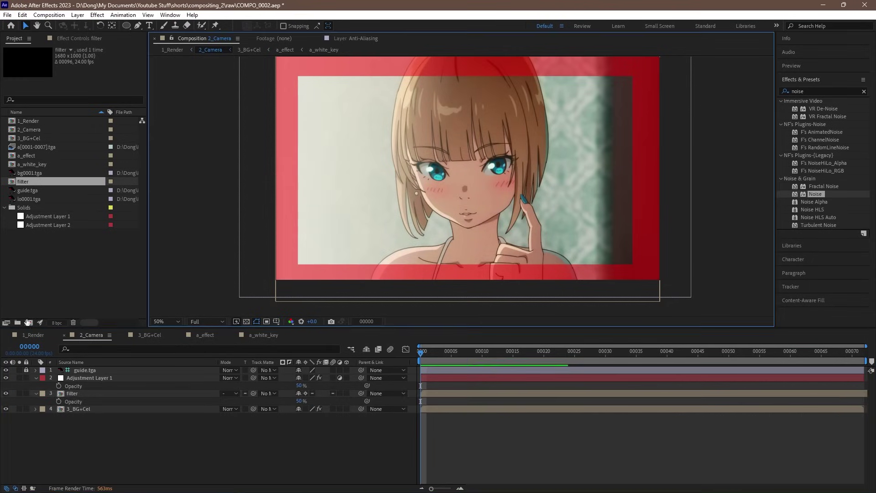
left_click(34, 334)
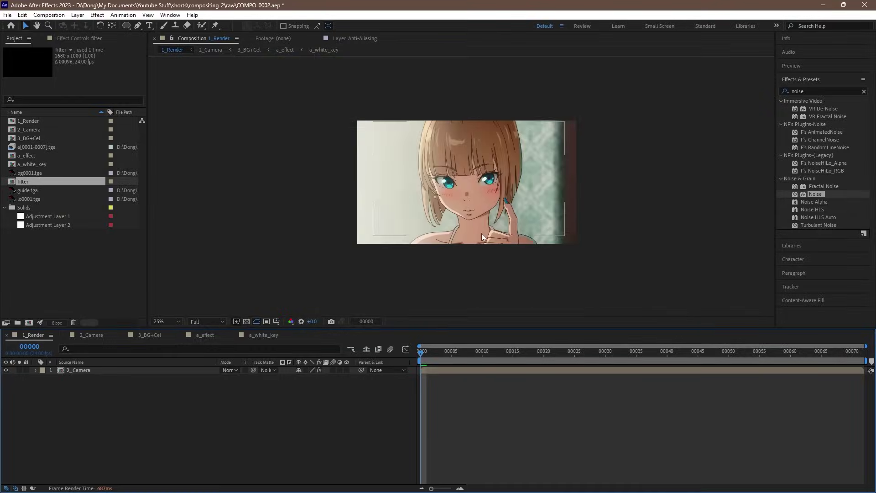